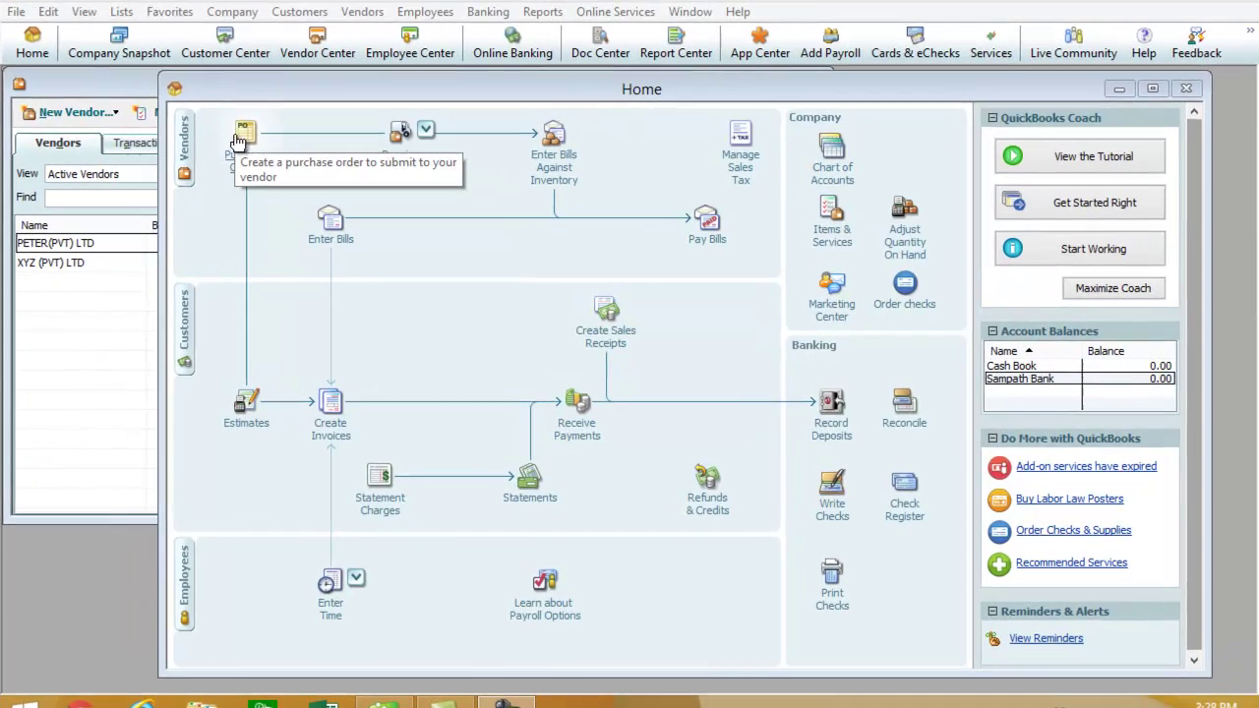
Start a new purchase order, dismiss the form-customization offer, enlarge the order window and choose PETER(PVT) LTD as vendor.
{"action": "left_click", "coordinate": [265, 153]}
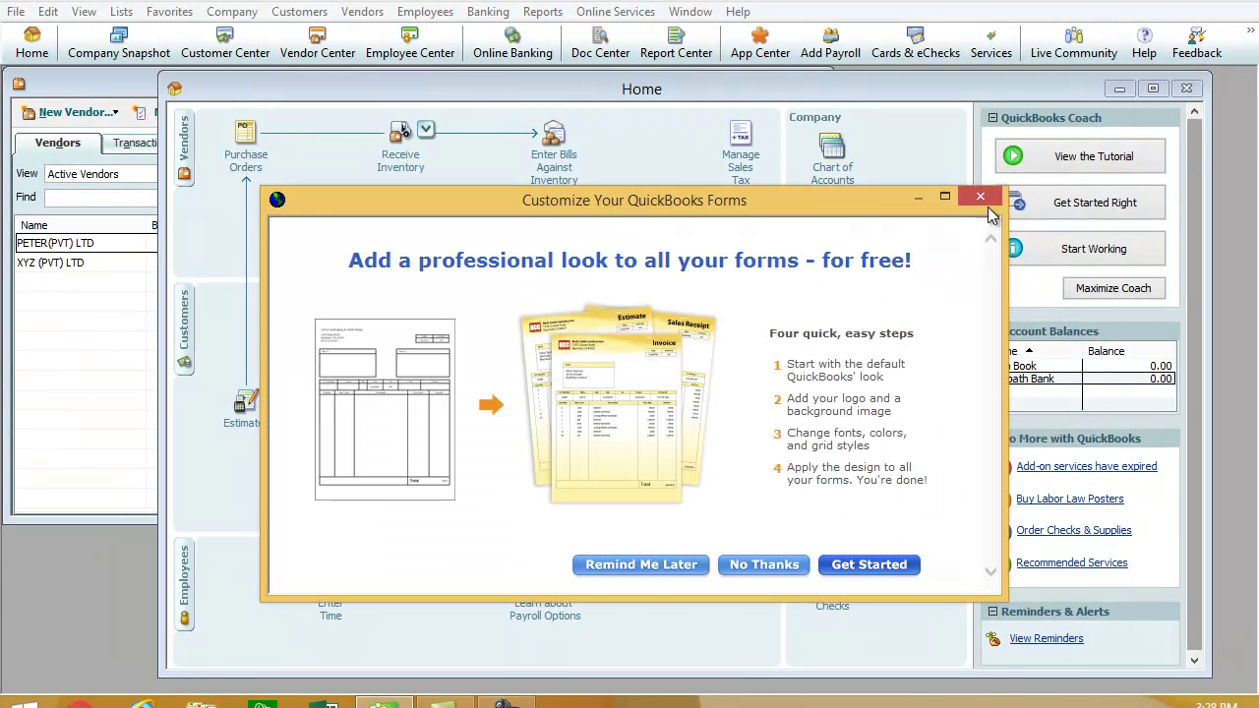
{"action": "left_click", "coordinate": [983, 198]}
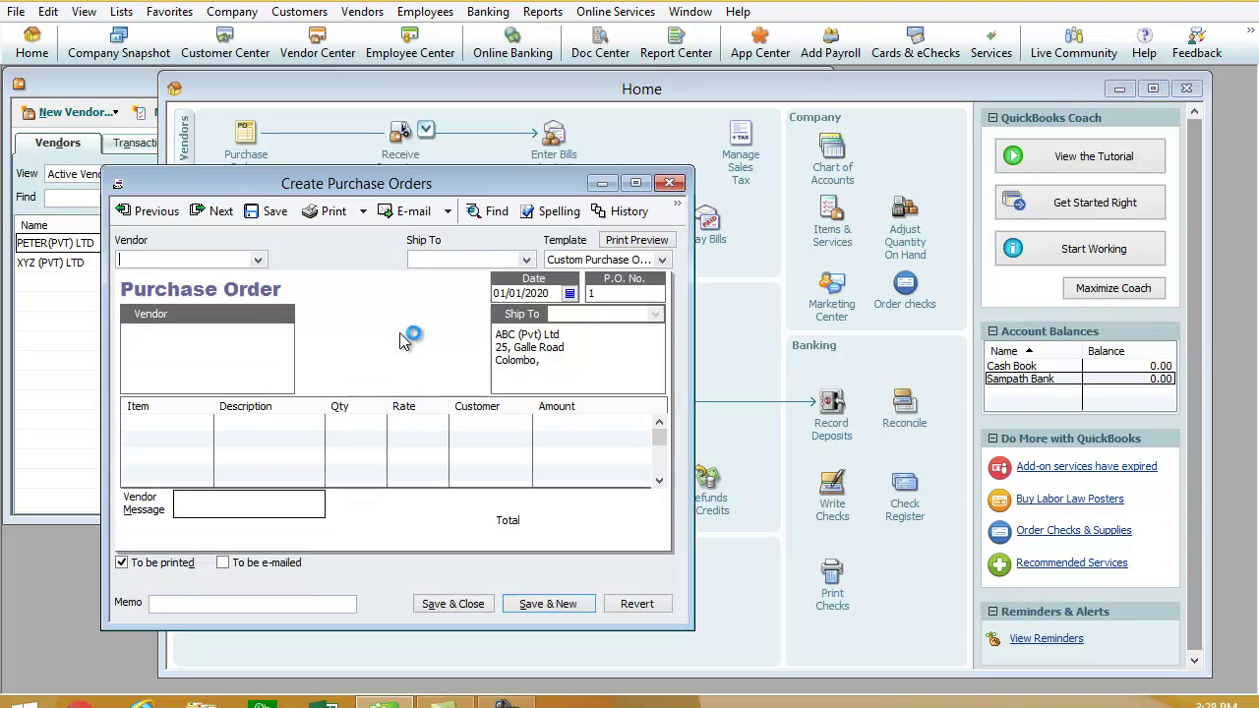
{"action": "left_click_drag", "start_coordinate": [450, 181], "coordinate": [622, 120]}
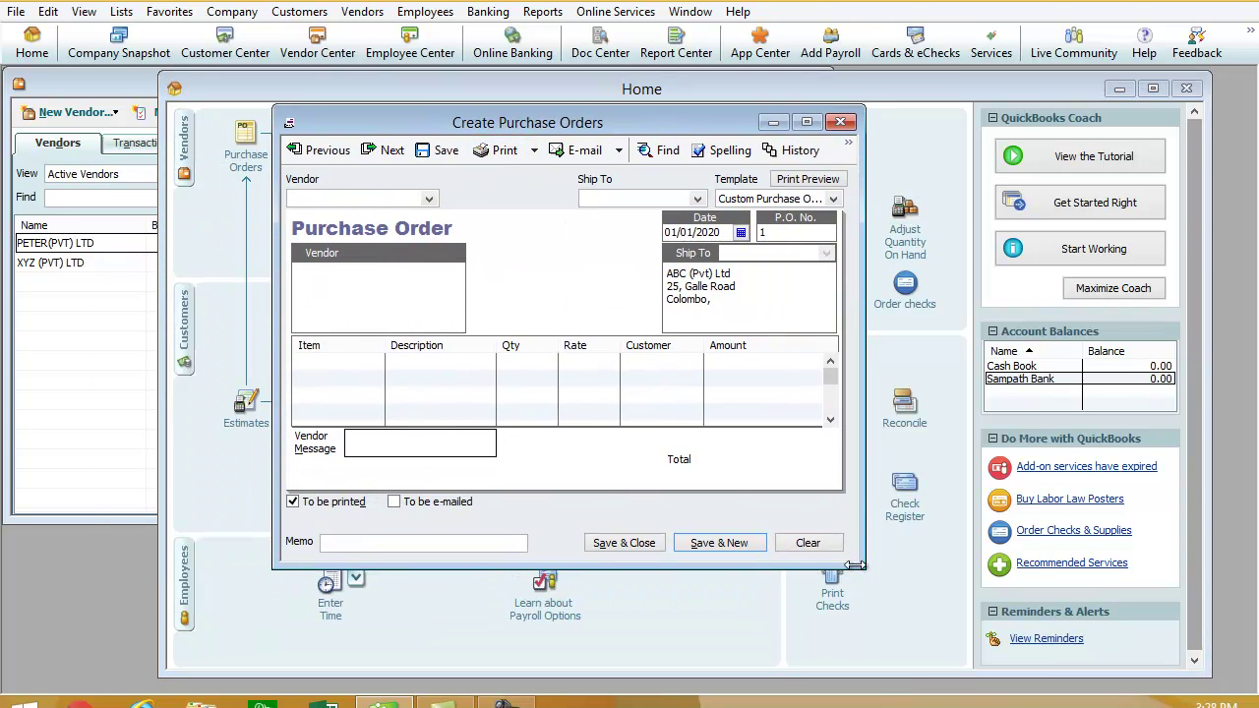
{"action": "left_click_drag", "start_coordinate": [863, 560], "coordinate": [992, 654]}
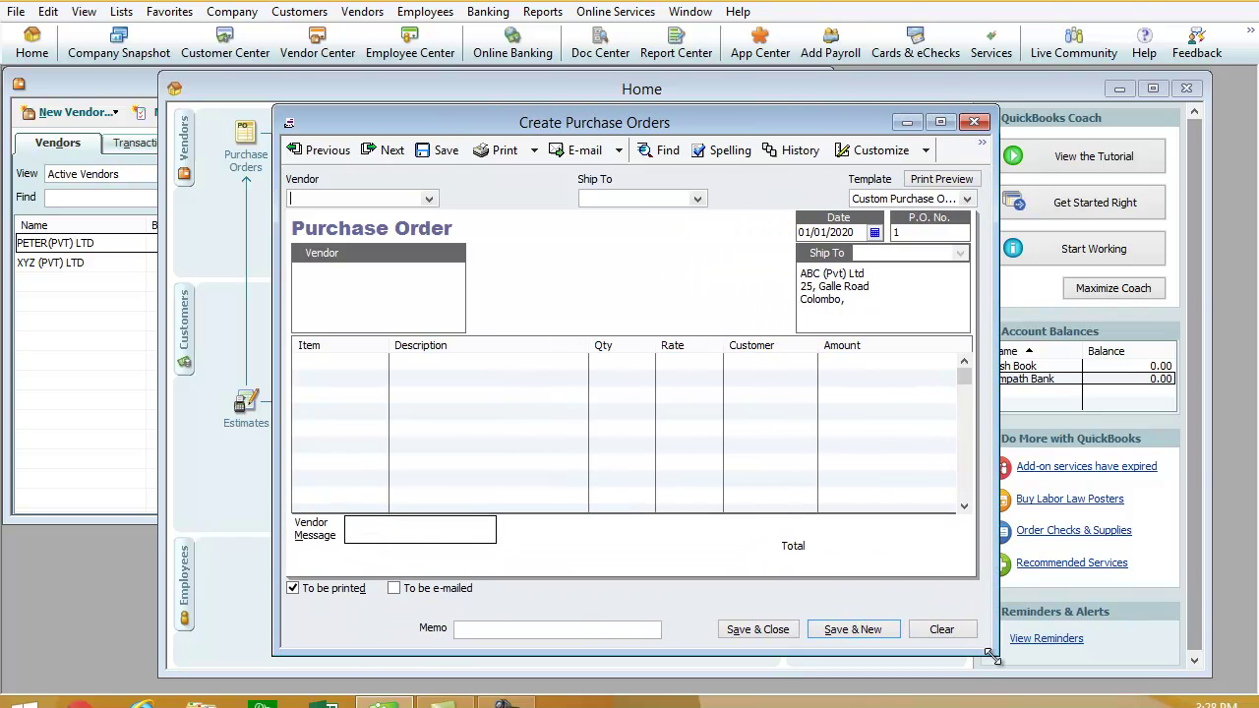
{"action": "left_click", "coordinate": [430, 200]}
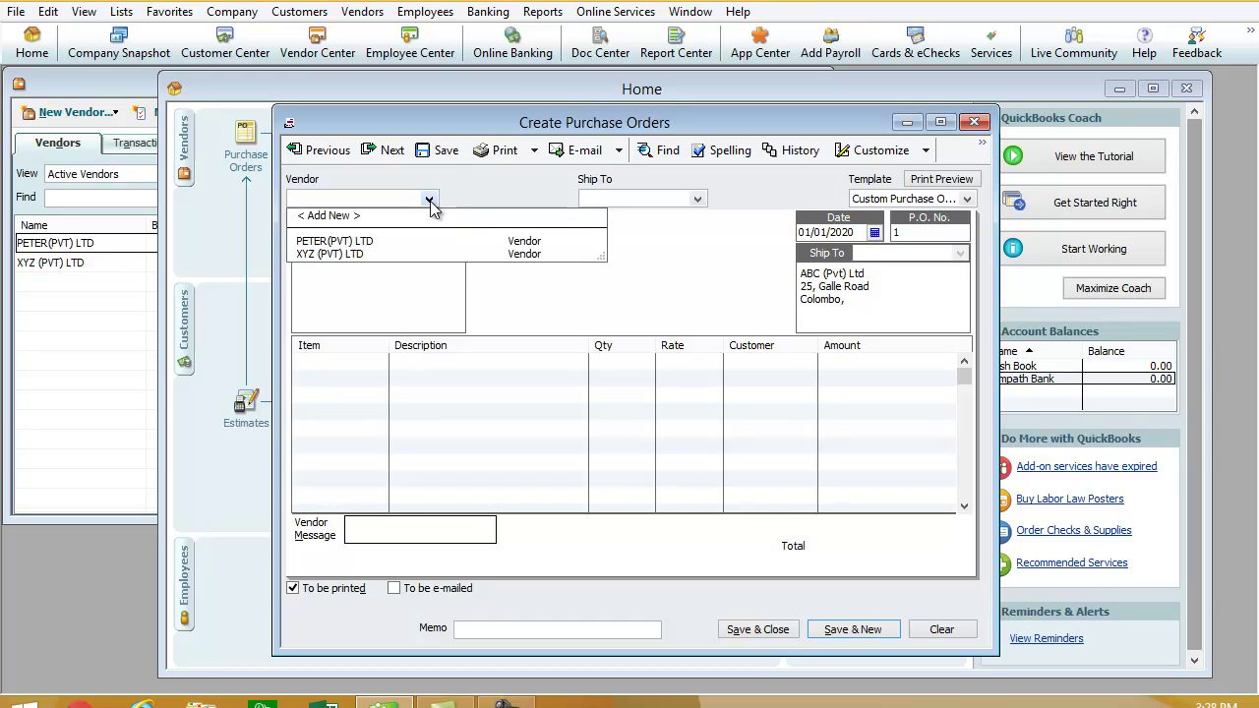
{"action": "left_click", "coordinate": [333, 243]}
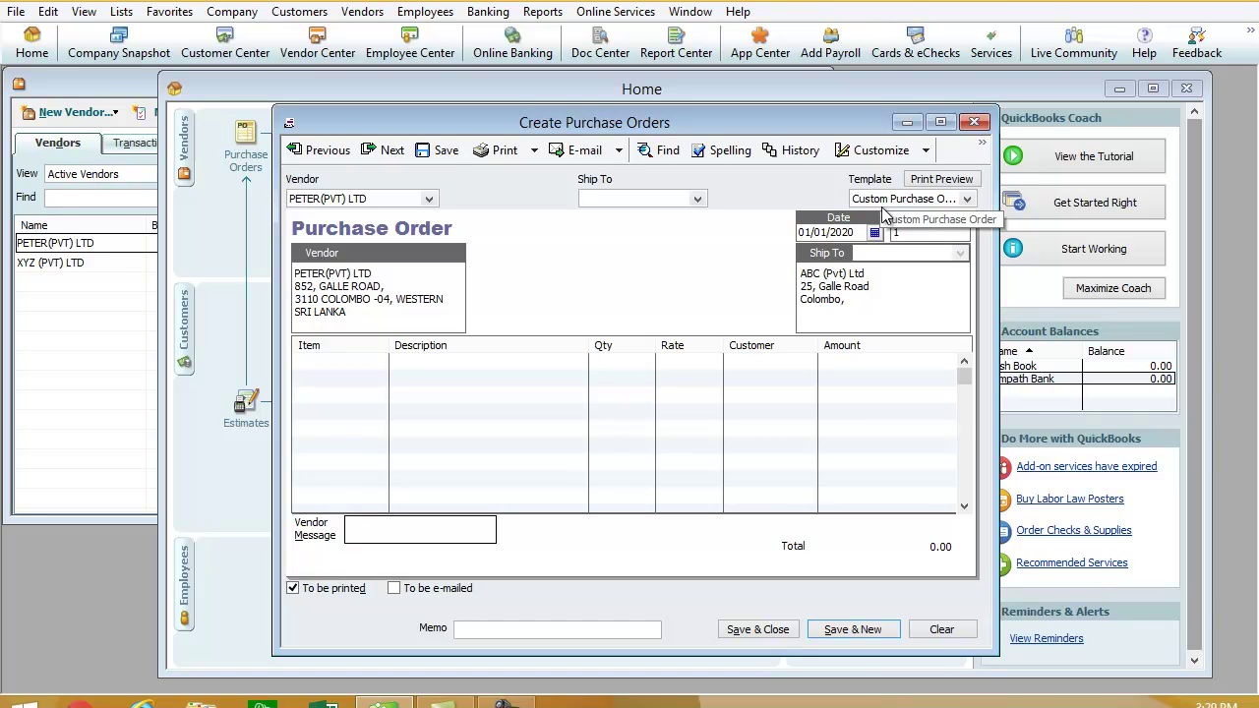
Check the template choices and the P.O. number of the order, keeping Custom Purchase Order and number 1.
{"action": "left_click", "coordinate": [968, 200]}
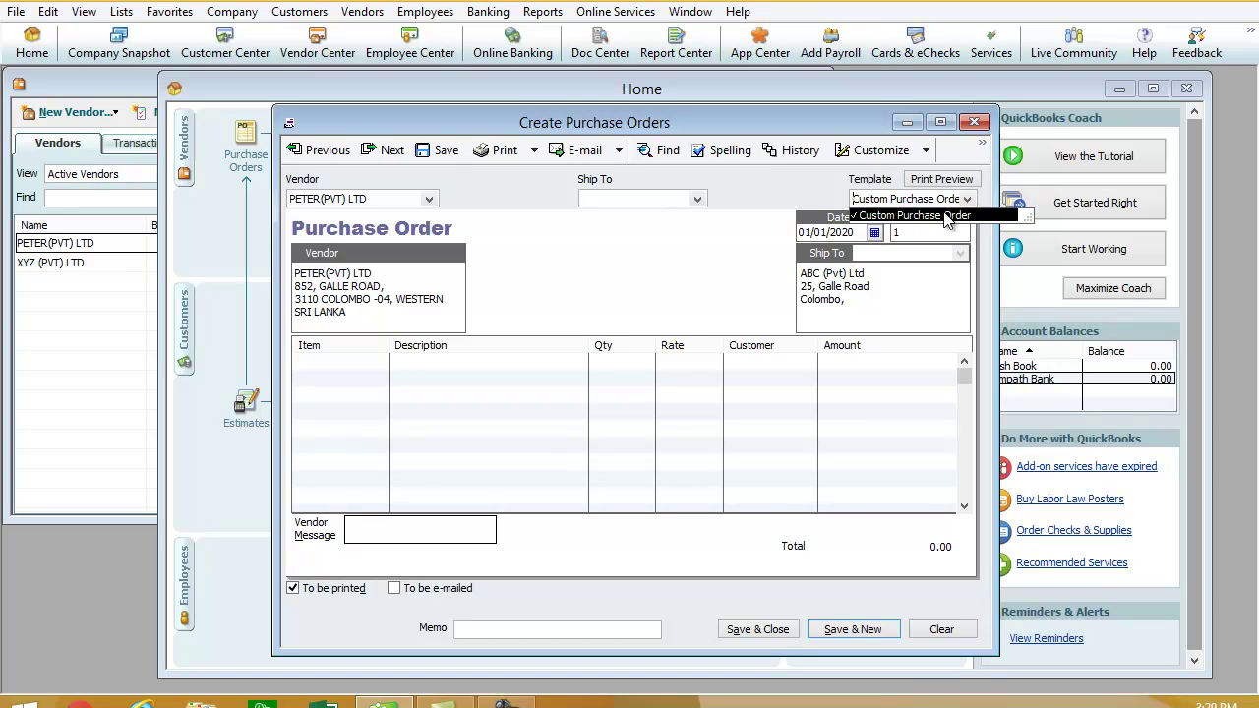
{"action": "left_click", "coordinate": [794, 197]}
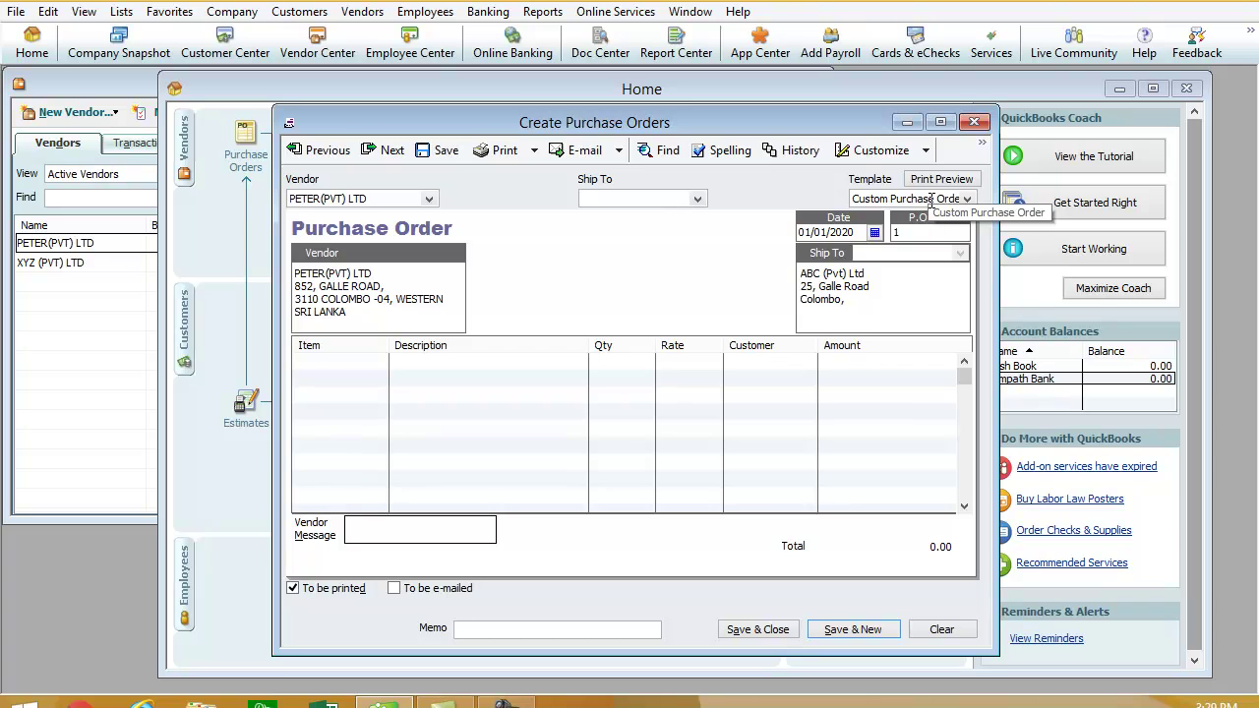
{"action": "left_click", "coordinate": [895, 232]}
{"action": "type", "text": "1"}
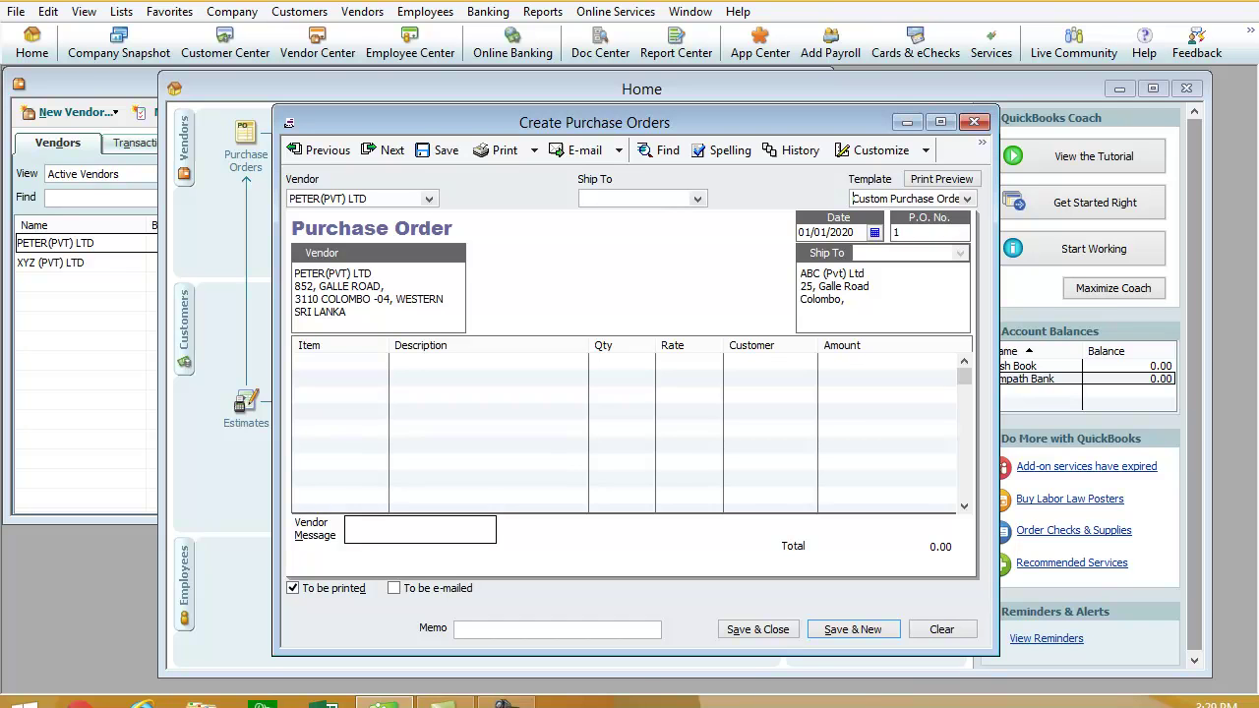
{"action": "left_click", "coordinate": [383, 702]}
{"action": "left_click", "coordinate": [1165, 621]}
Order 100 units of item KEYBHP001 on the first line, then save and close the purchase order.
{"action": "left_click", "coordinate": [326, 363]}
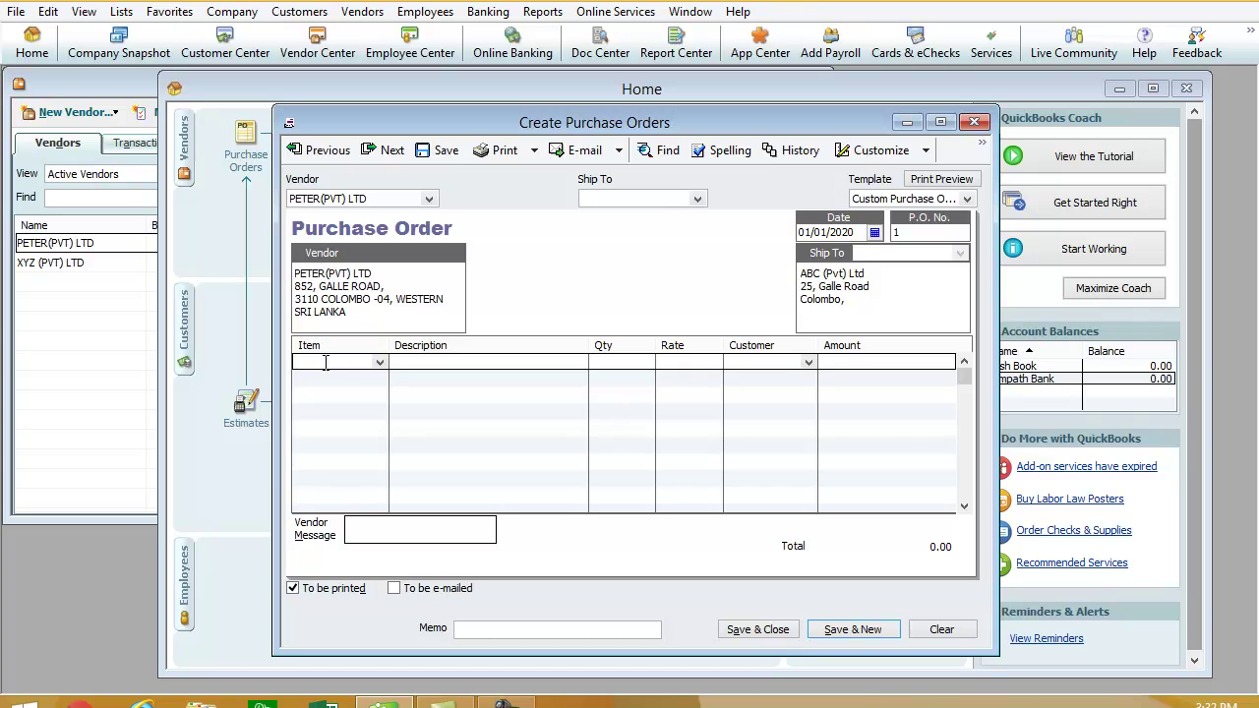
{"action": "left_click", "coordinate": [380, 363]}
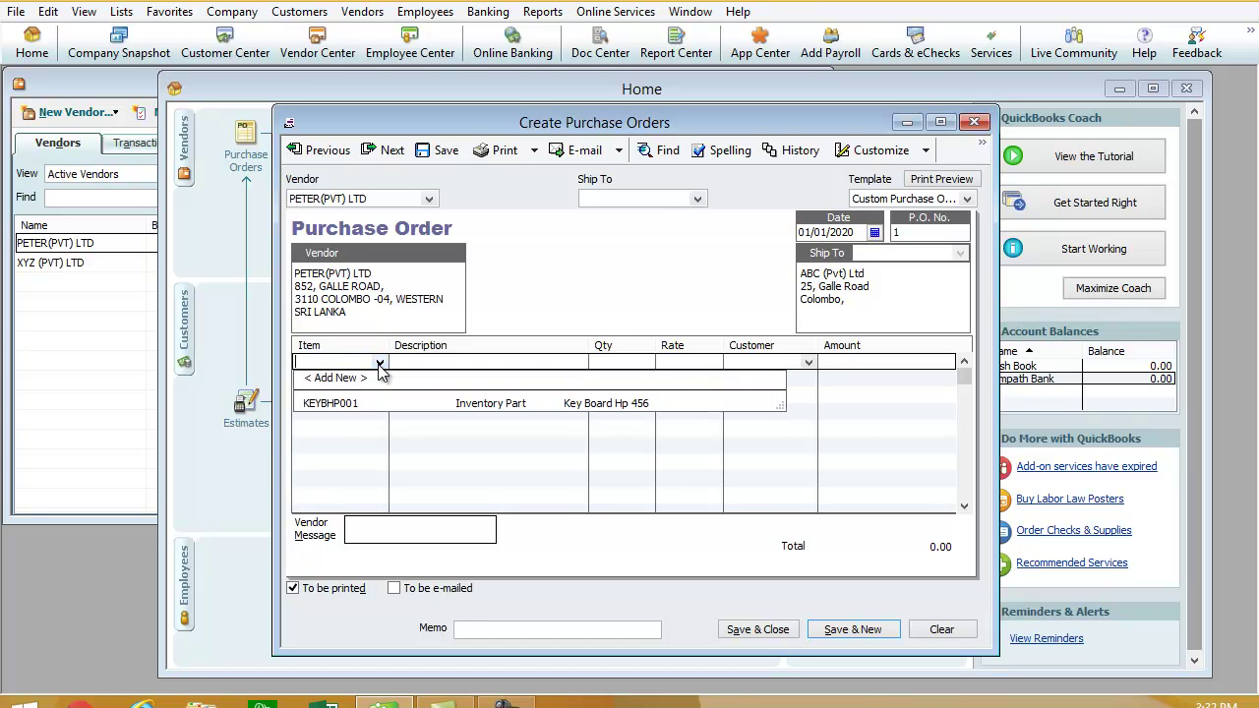
{"action": "left_click", "coordinate": [324, 408]}
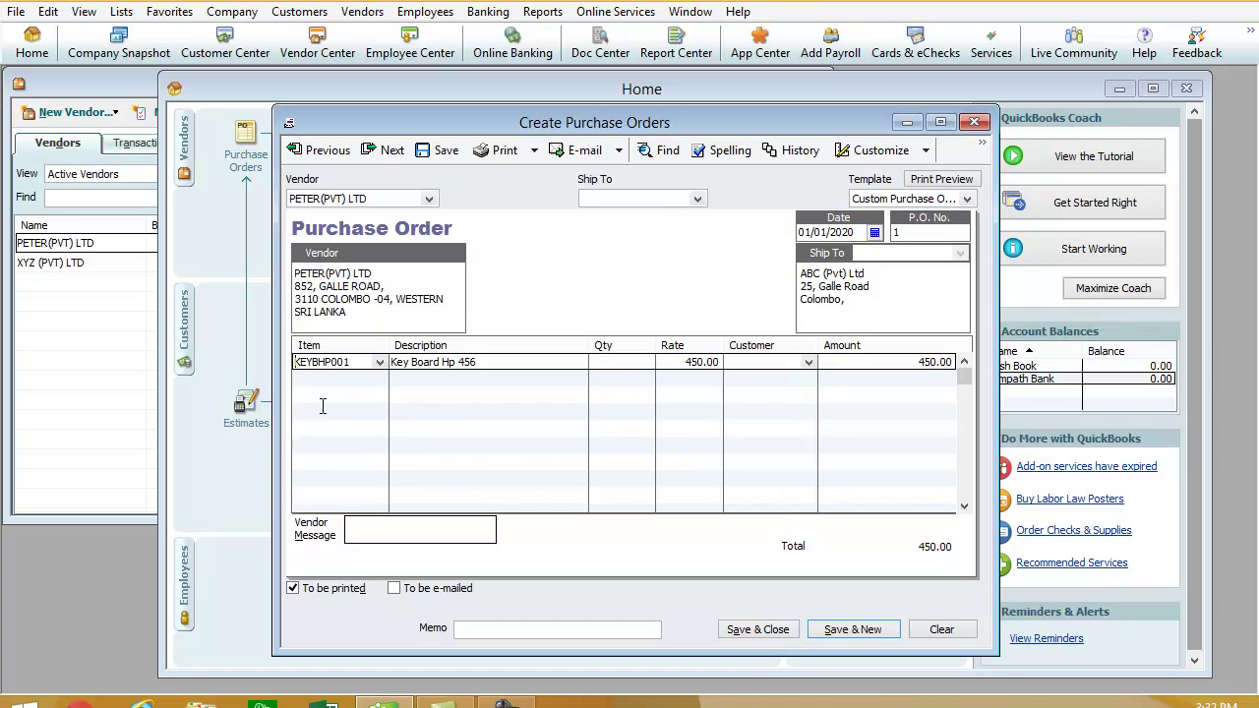
{"action": "left_click", "coordinate": [602, 363]}
{"action": "type", "text": "100"}
{"action": "key", "text": "Tab"}
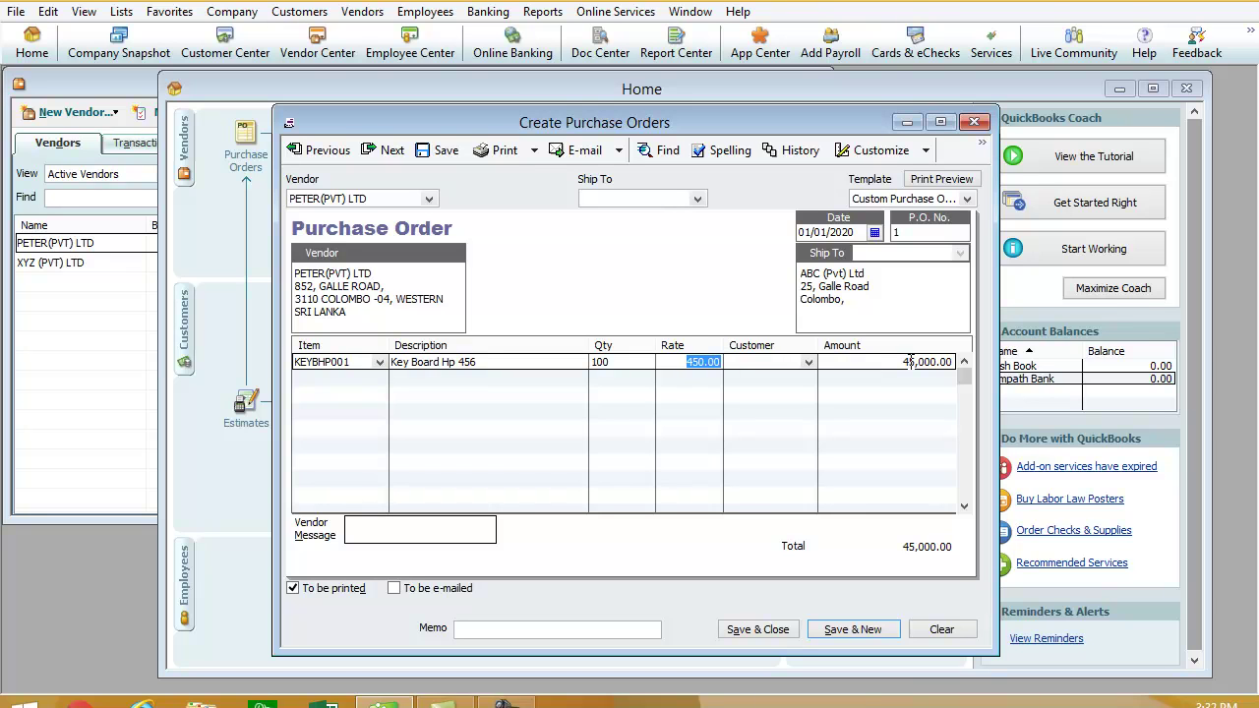
{"action": "key", "text": "Tab"}
{"action": "key", "text": "Tab"}
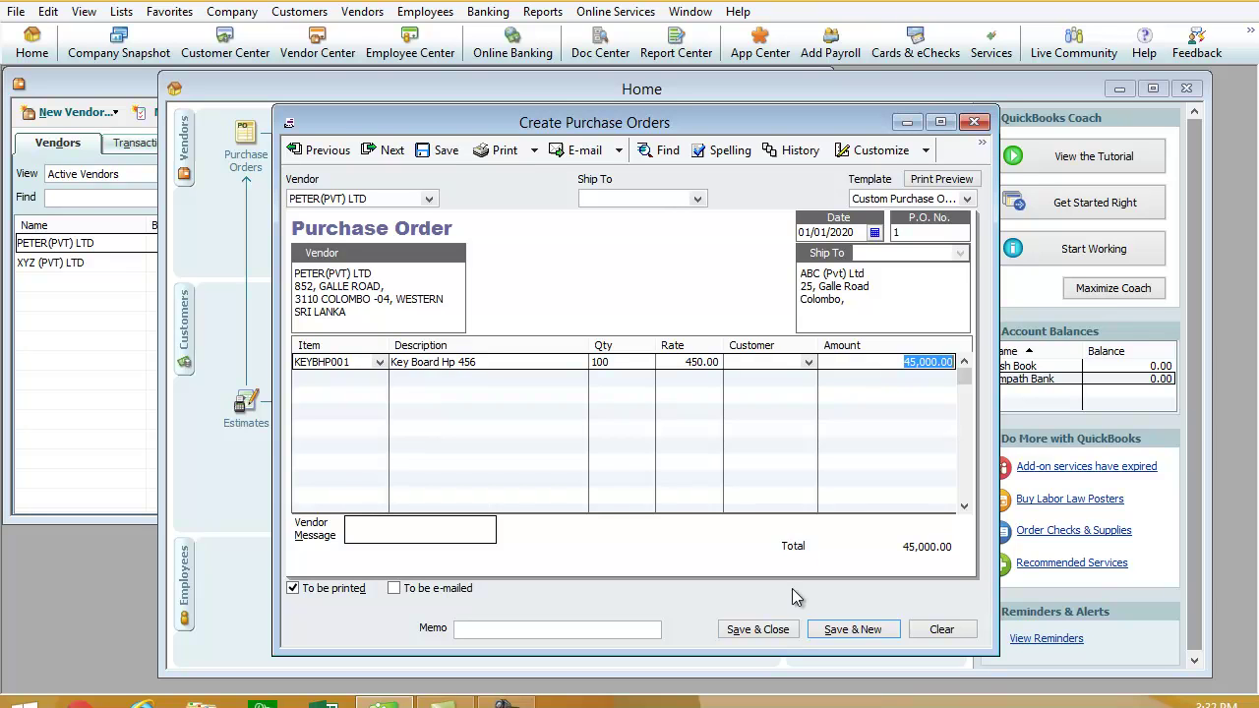
{"action": "left_click", "coordinate": [753, 637]}
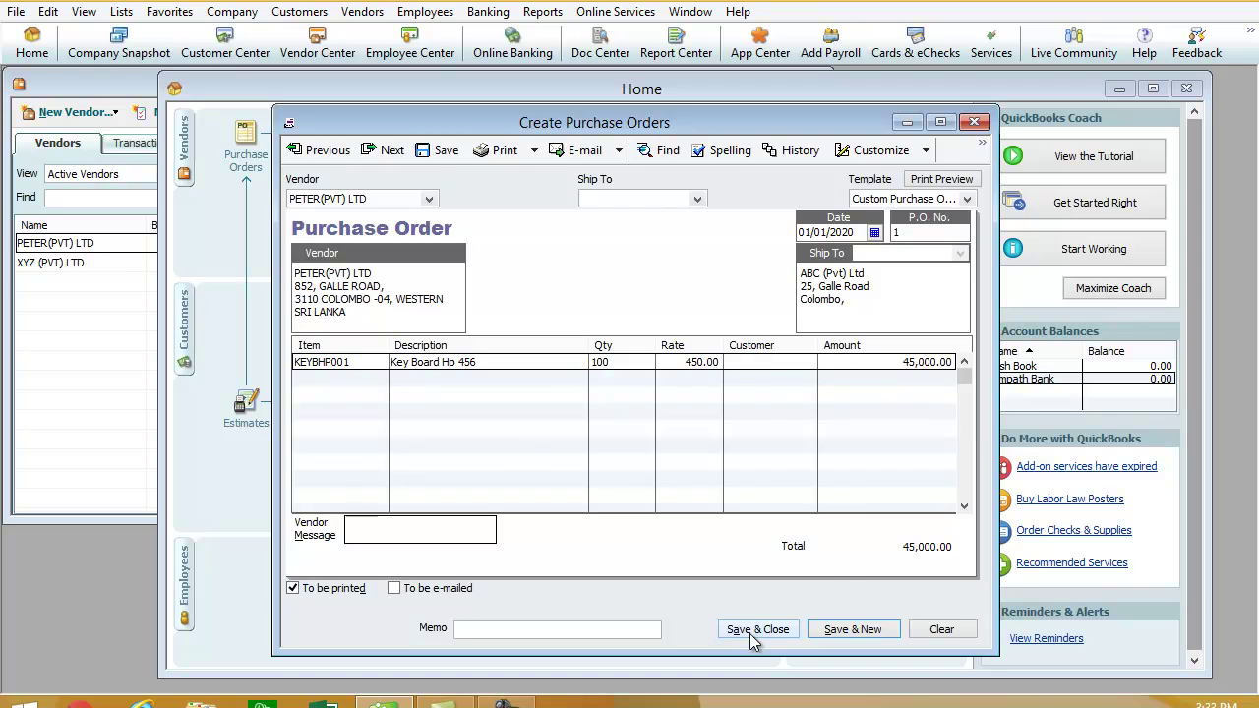
{"action": "left_click", "coordinate": [752, 635]}
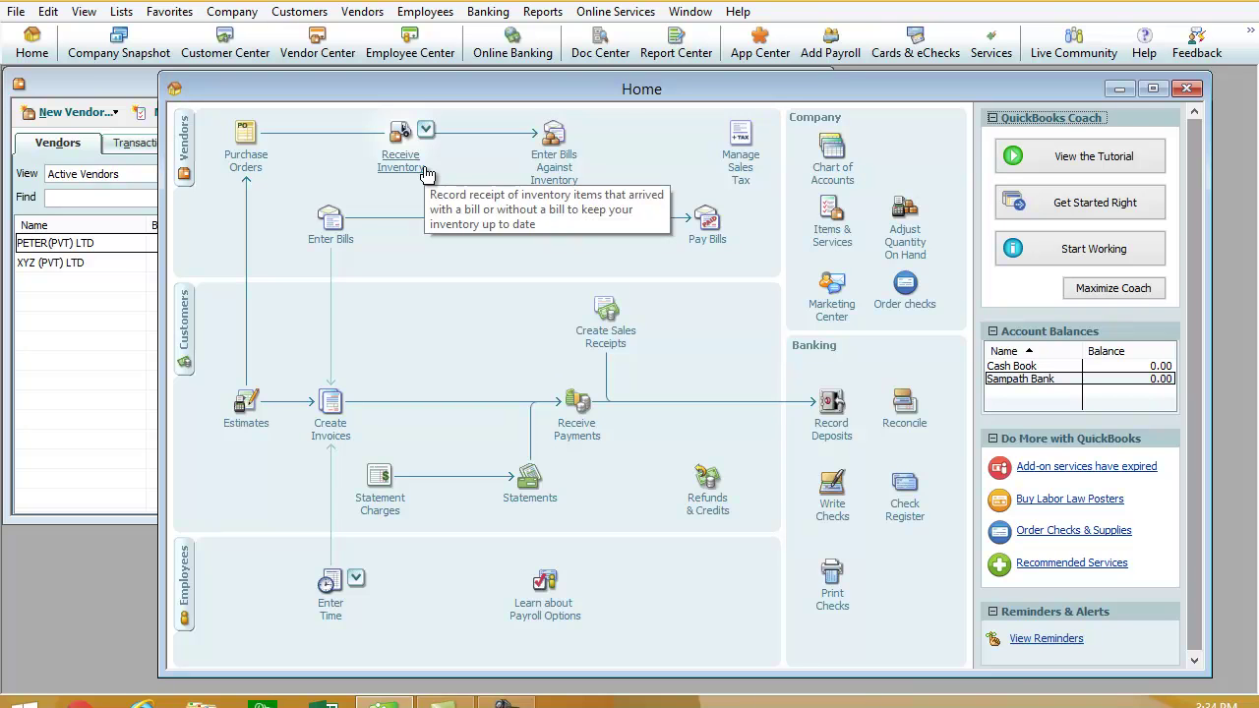
Start receiving inventory with a bill, and reposition and enlarge the bill window.
{"action": "left_click", "coordinate": [425, 131]}
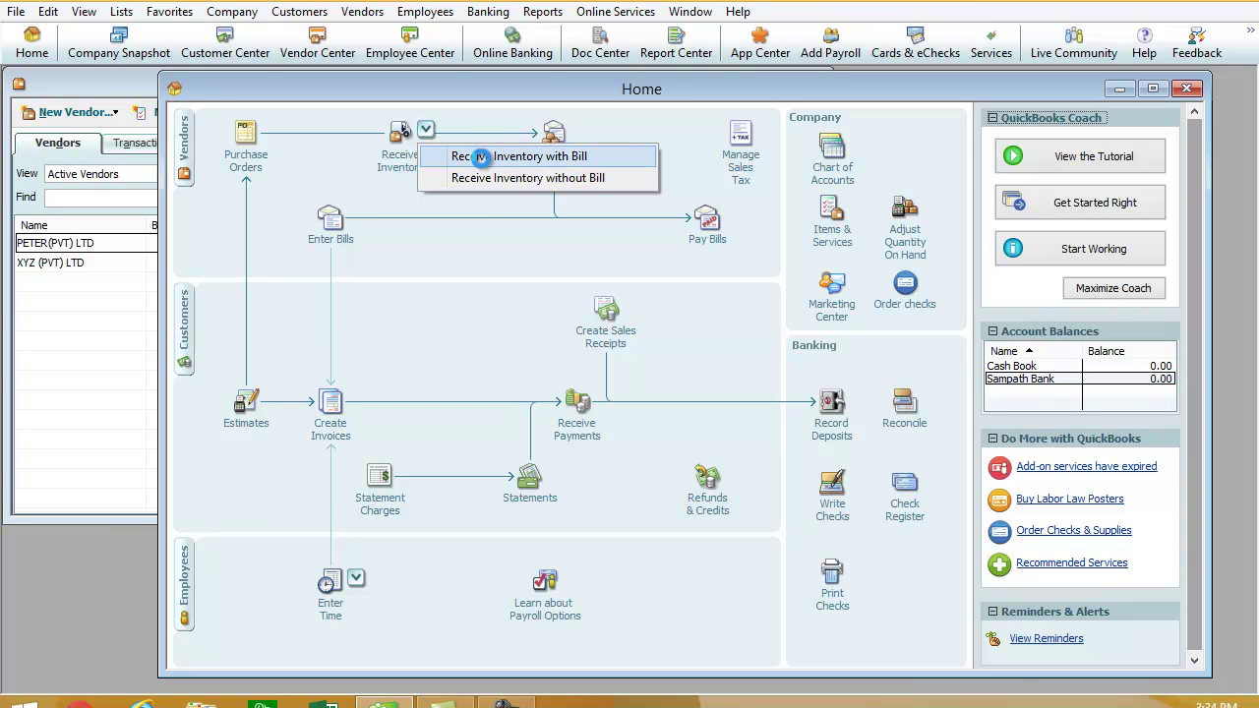
{"action": "left_click", "coordinate": [484, 158]}
{"action": "left_click_drag", "start_coordinate": [456, 204], "coordinate": [645, 131]}
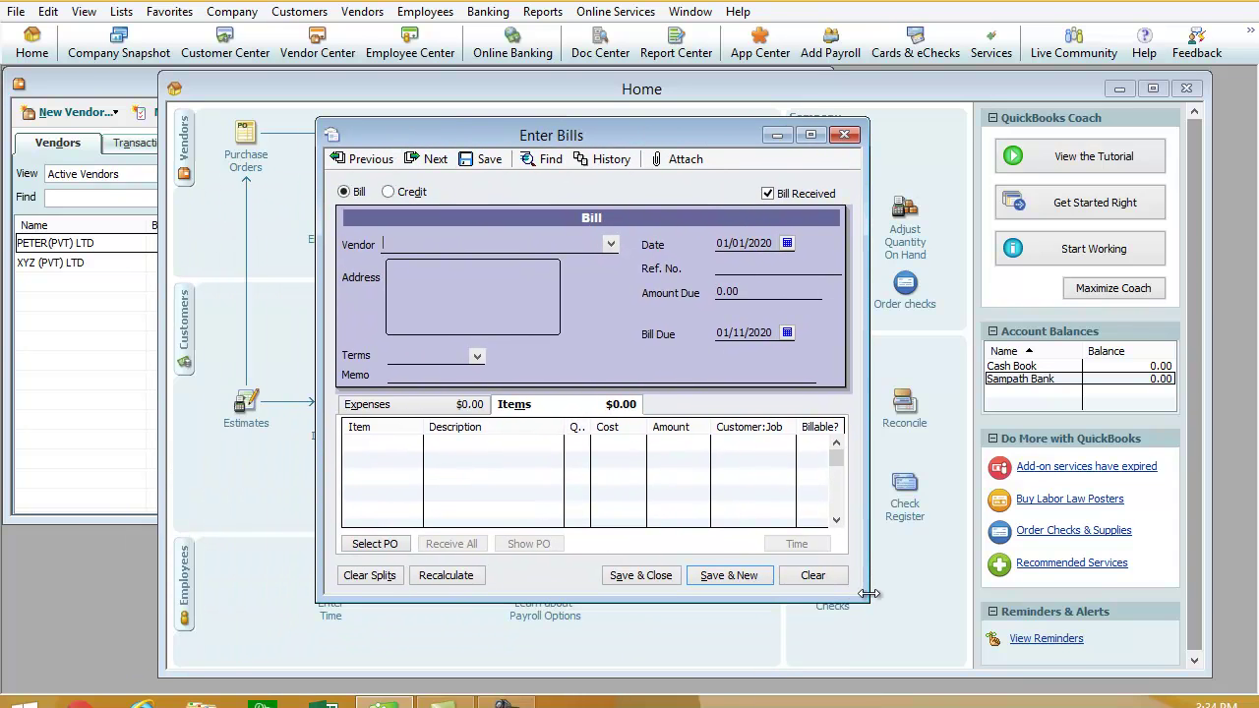
{"action": "left_click_drag", "start_coordinate": [869, 601], "coordinate": [997, 667]}
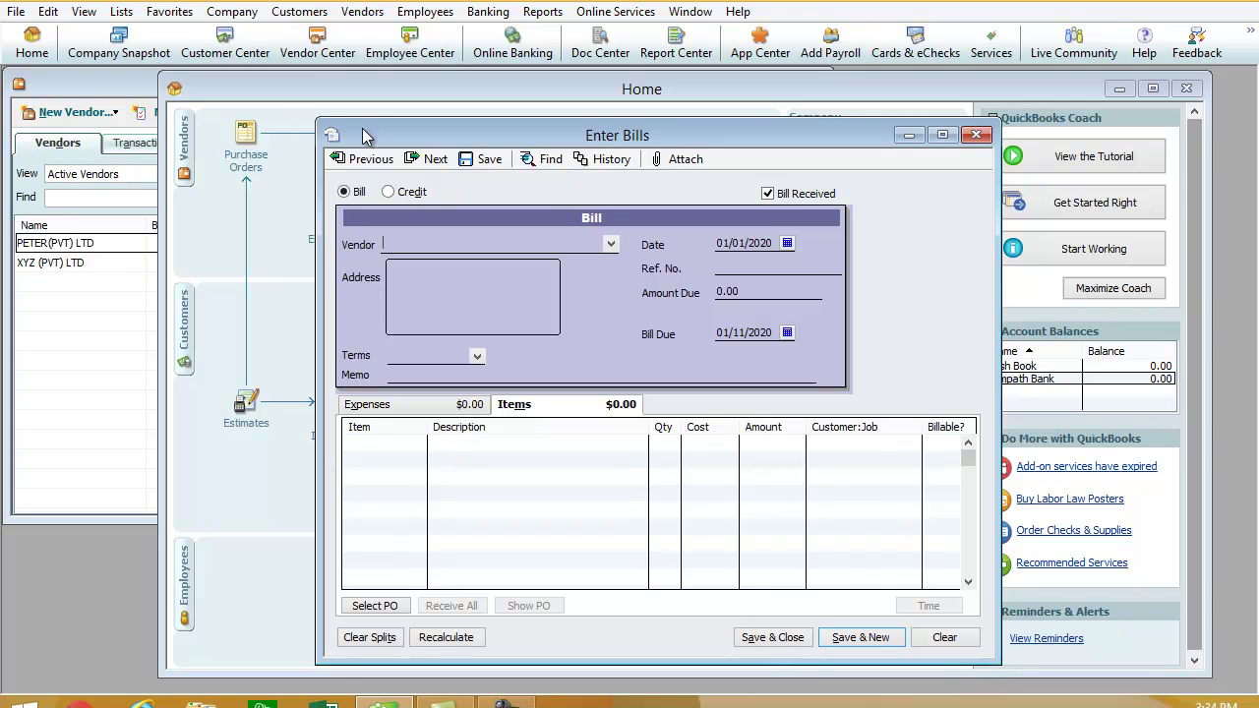
{"action": "left_click_drag", "start_coordinate": [315, 119], "coordinate": [212, 111]}
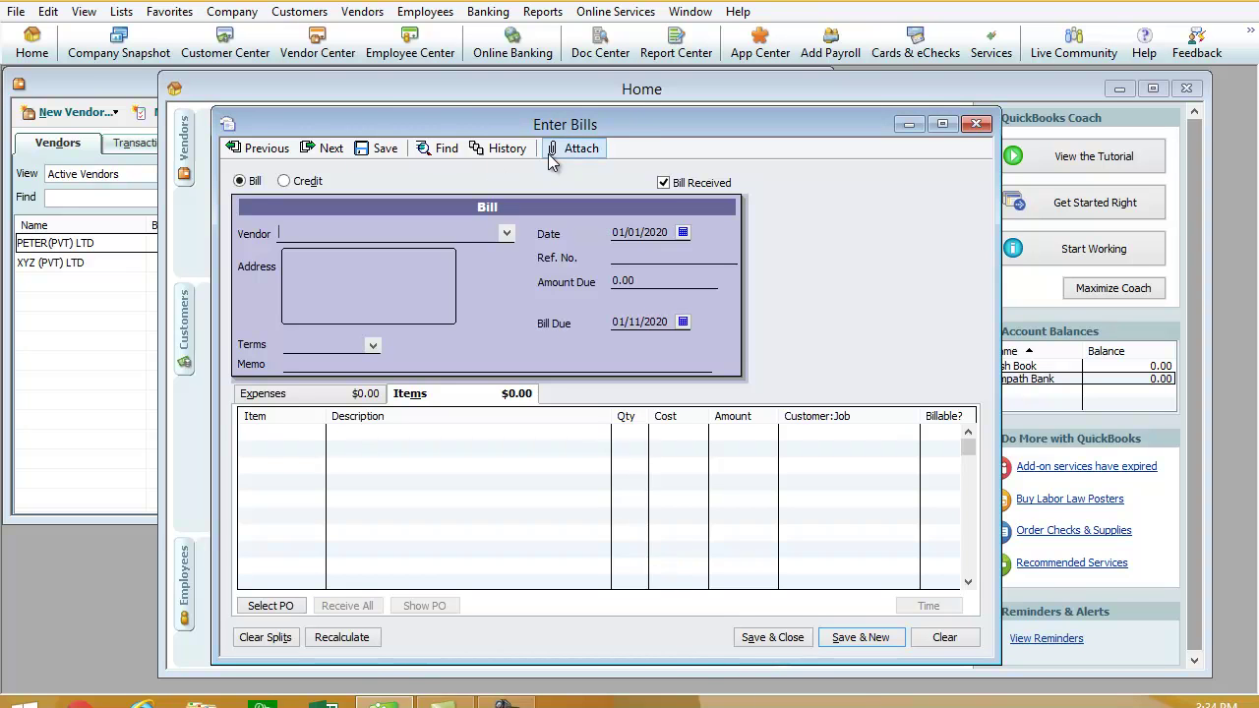
Enter the bill for PETER(PVT) LTD against its open purchase order No. 1 dated 01/01/2020, then save and close it.
{"action": "left_click", "coordinate": [507, 235]}
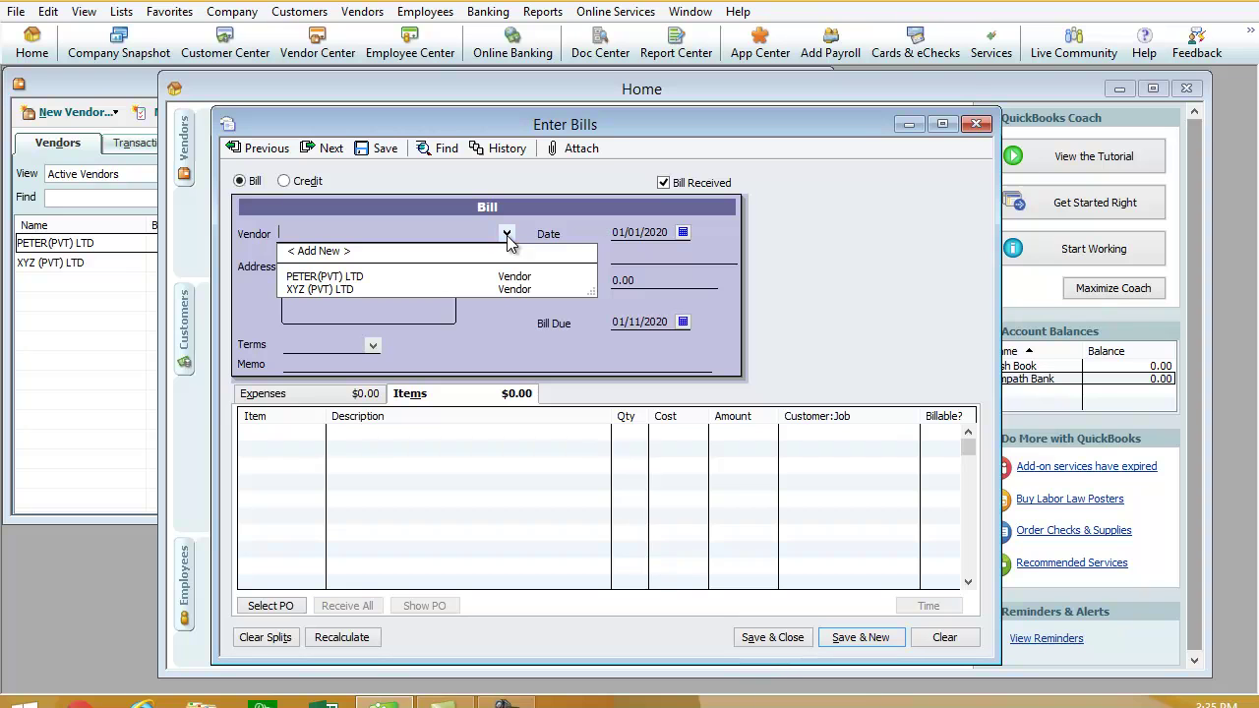
{"action": "left_click", "coordinate": [323, 277]}
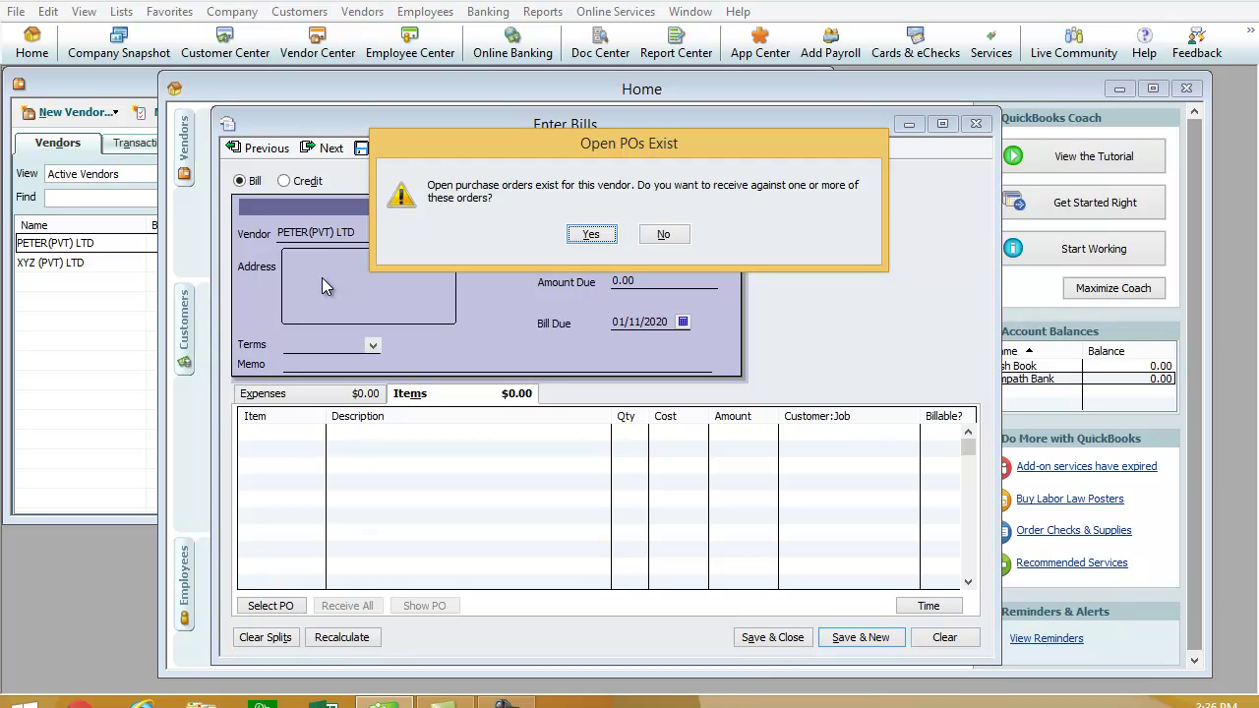
{"action": "left_click", "coordinate": [591, 234]}
{"action": "left_click_drag", "start_coordinate": [467, 223], "coordinate": [651, 222]}
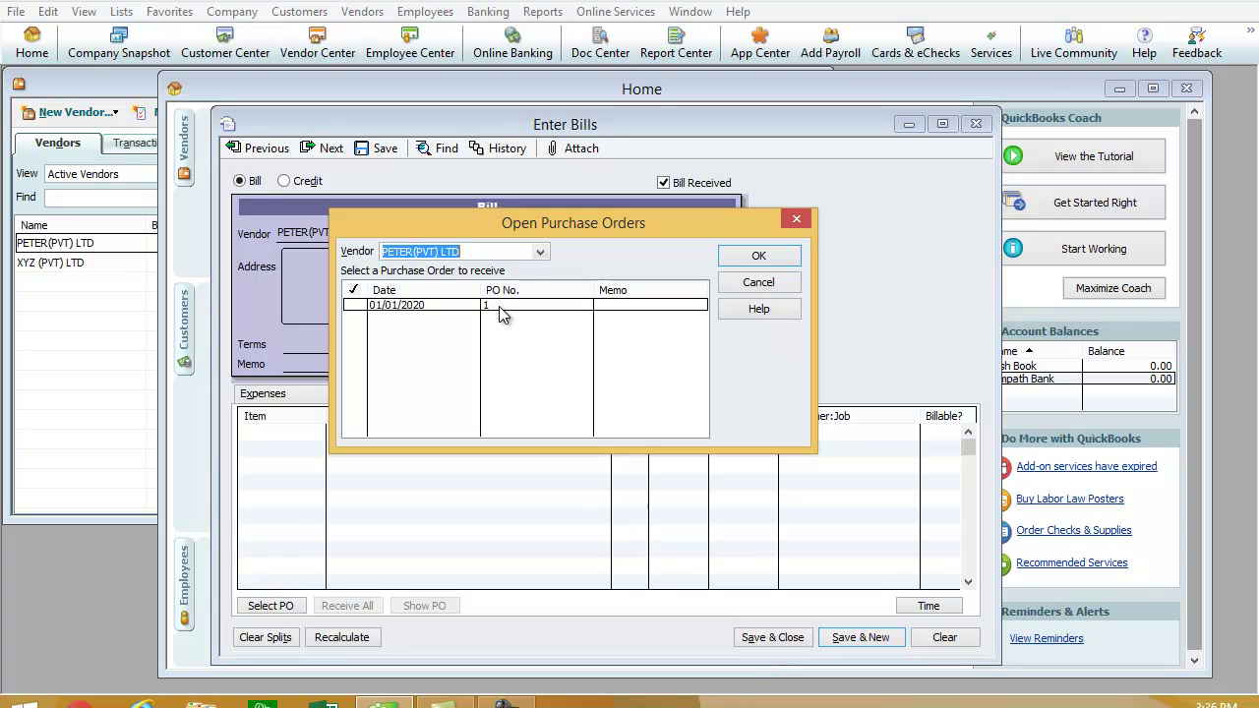
{"action": "left_click", "coordinate": [356, 307]}
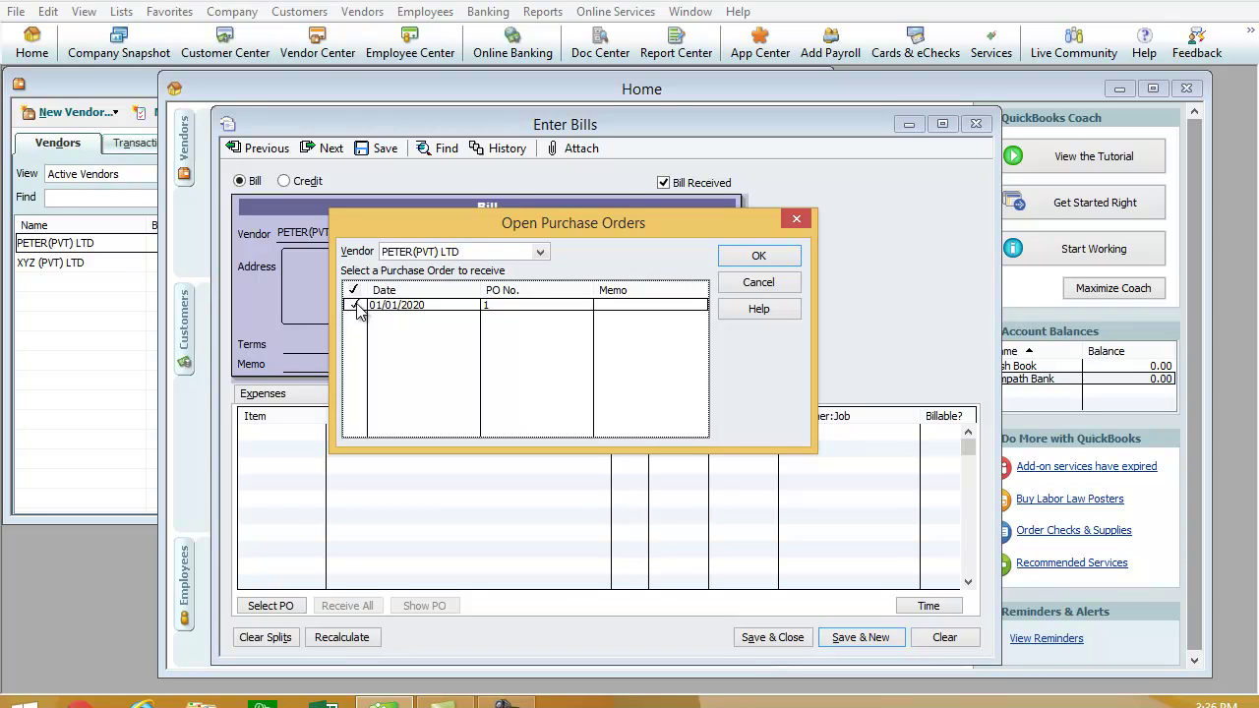
{"action": "left_click", "coordinate": [755, 257]}
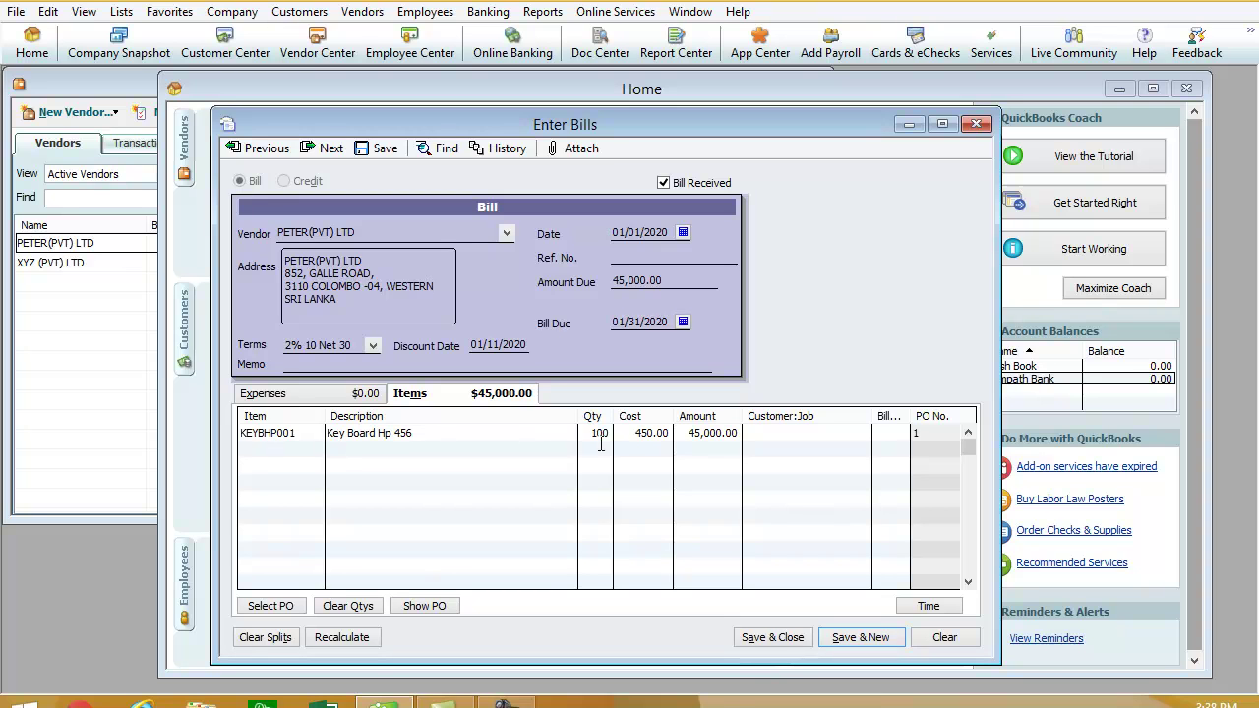
{"action": "left_click", "coordinate": [755, 646]}
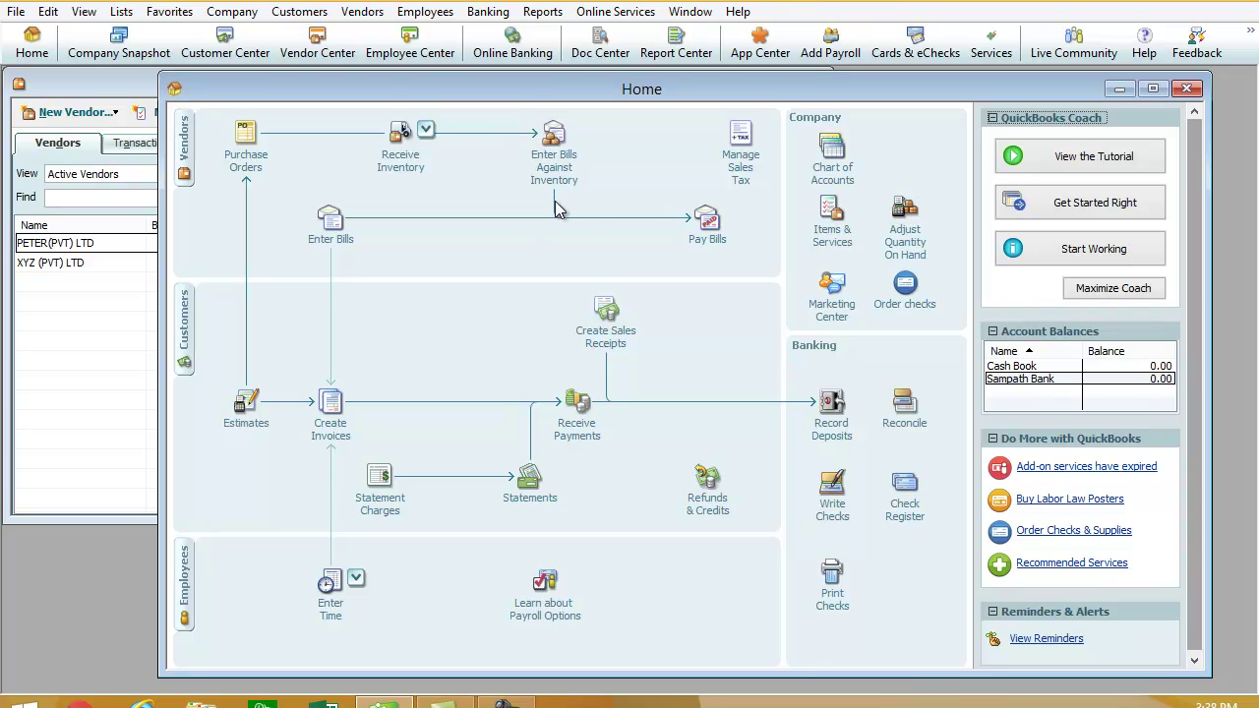
Open the items list full size, dismiss the new-feature notice and check the stock details of item KEYBHP001.
{"action": "left_click", "coordinate": [845, 246]}
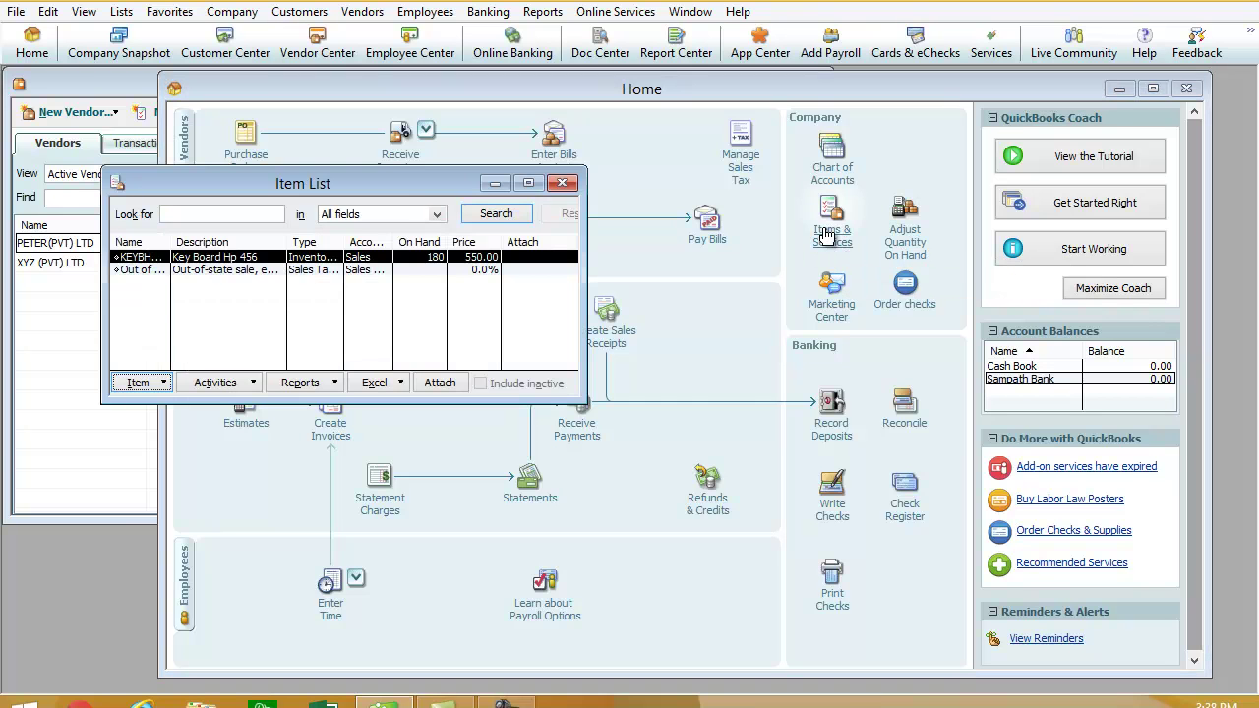
{"action": "left_click_drag", "start_coordinate": [398, 174], "coordinate": [666, 155]}
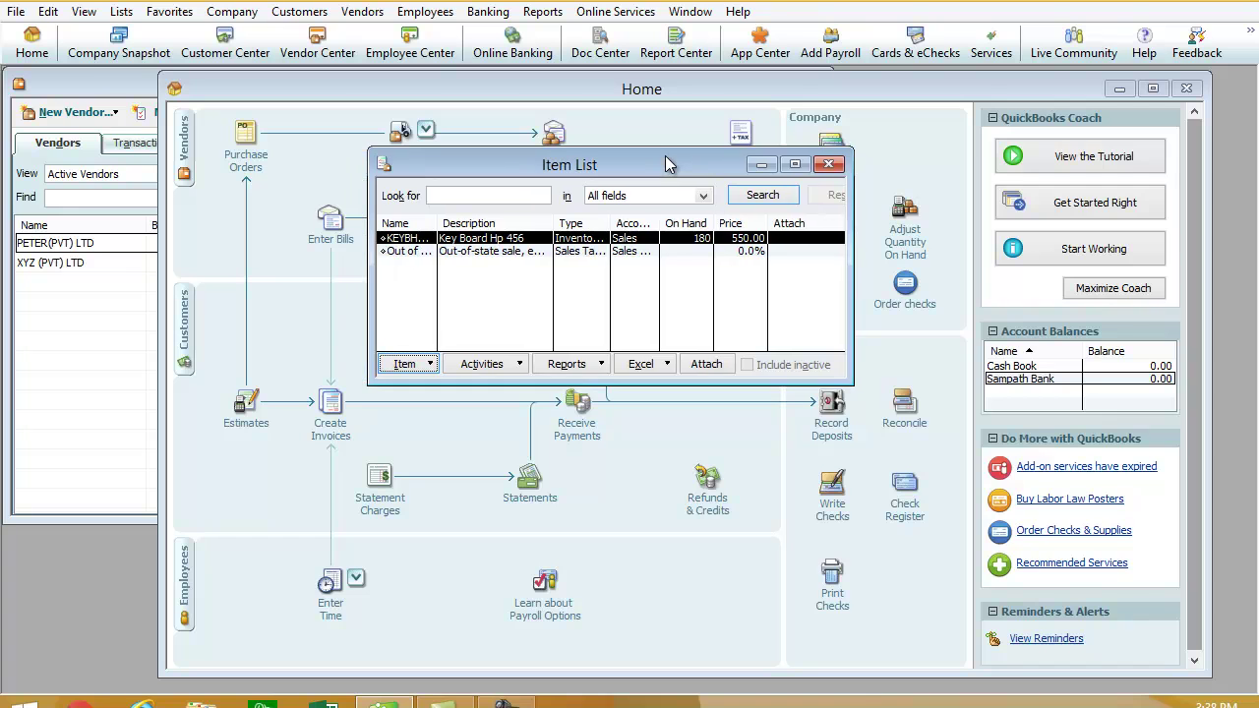
{"action": "left_click", "coordinate": [796, 166]}
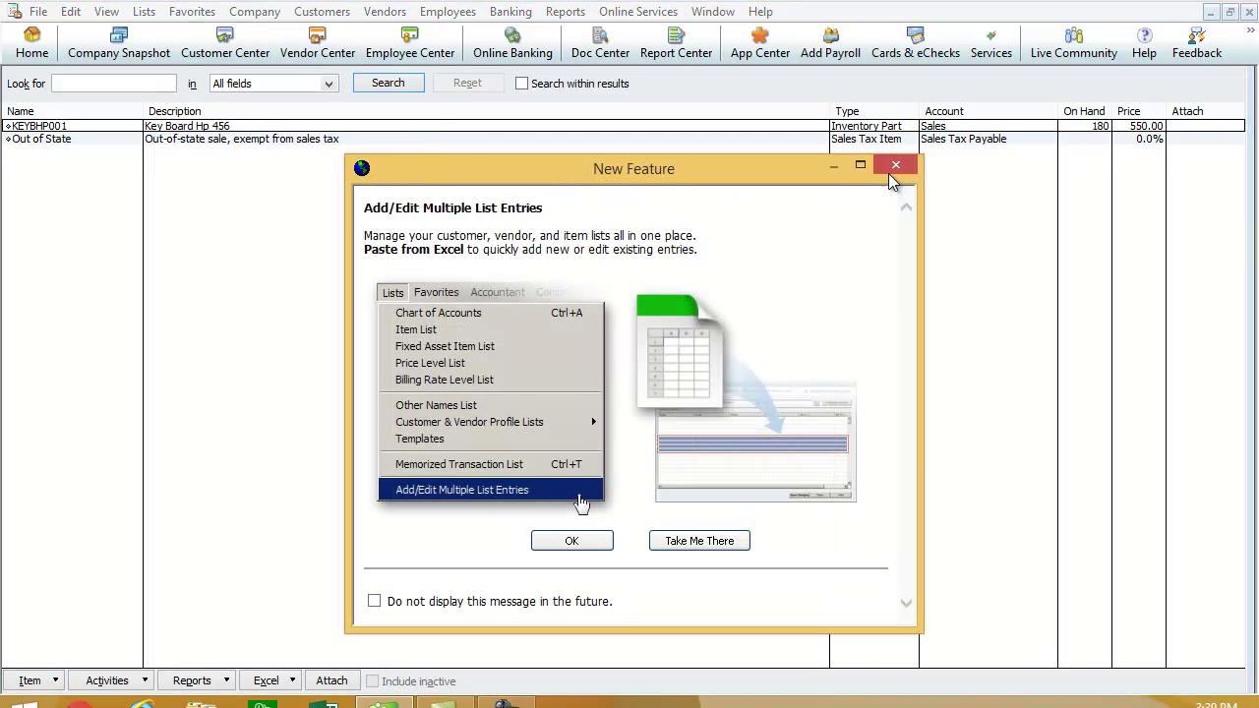
{"action": "left_click", "coordinate": [898, 169]}
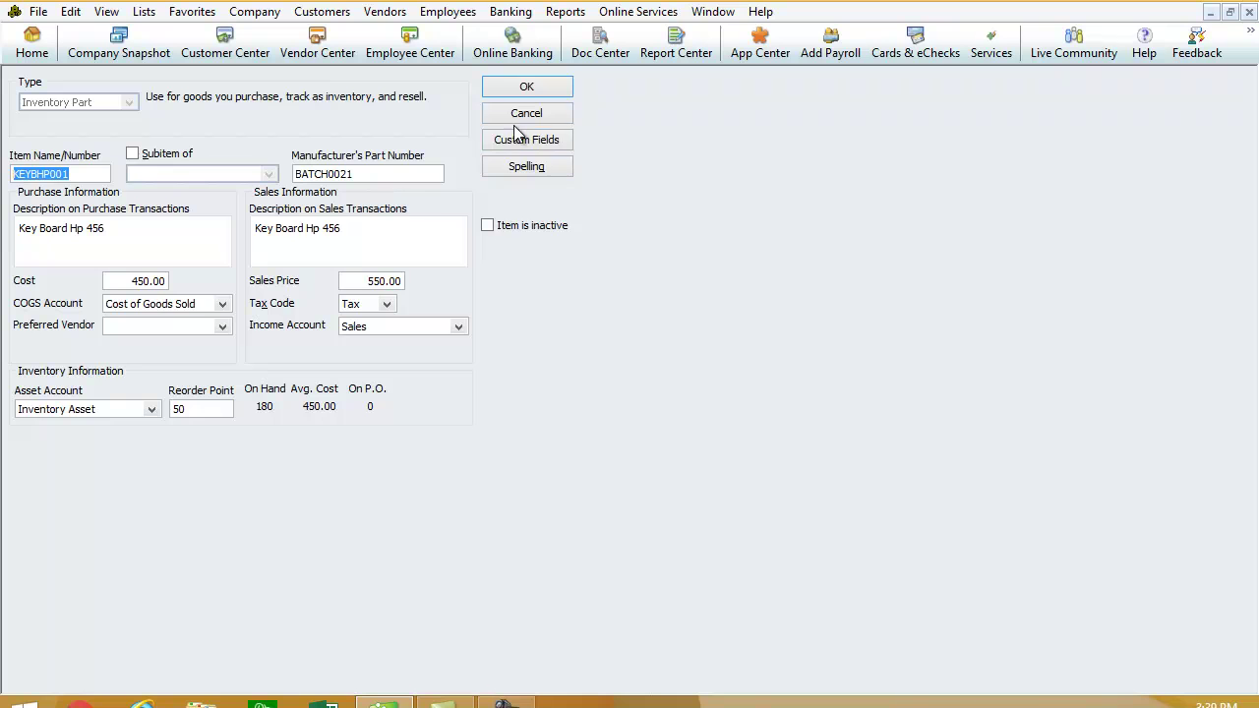
{"action": "left_click", "coordinate": [526, 88]}
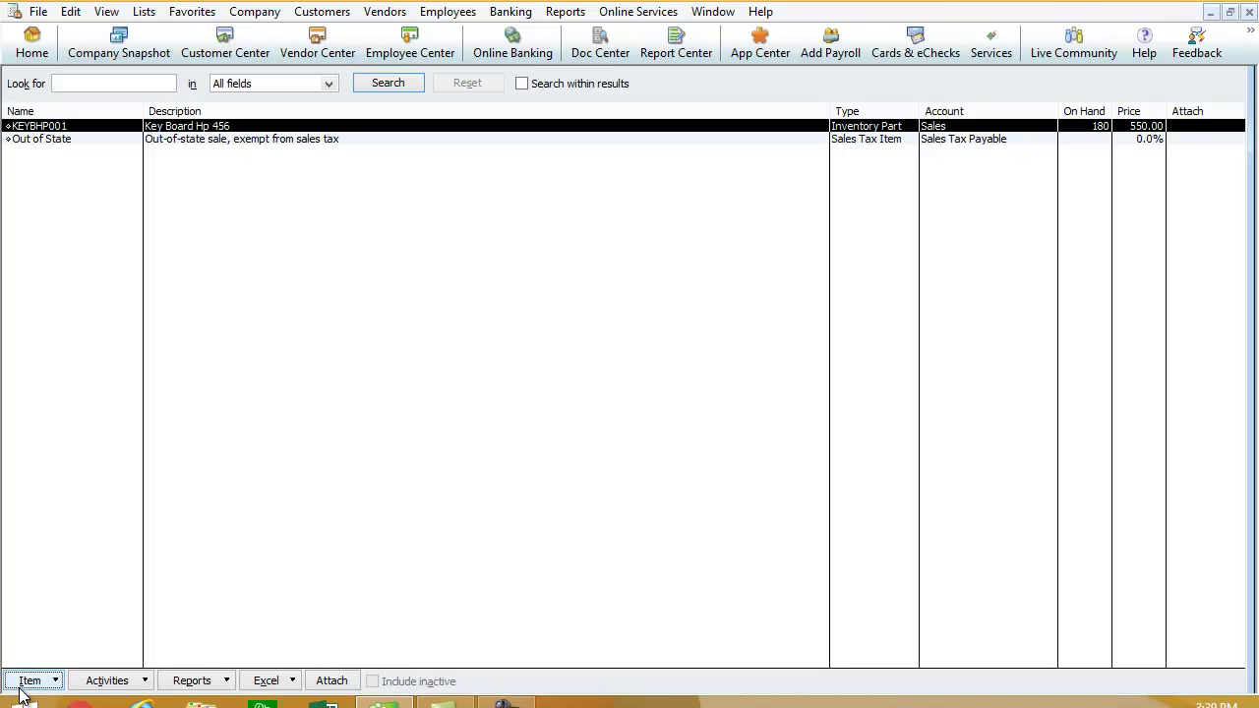
Run the QuickReport for KEYBHP001, inspect the bill behind its on-hand entry and return to the report.
{"action": "left_click", "coordinate": [227, 680]}
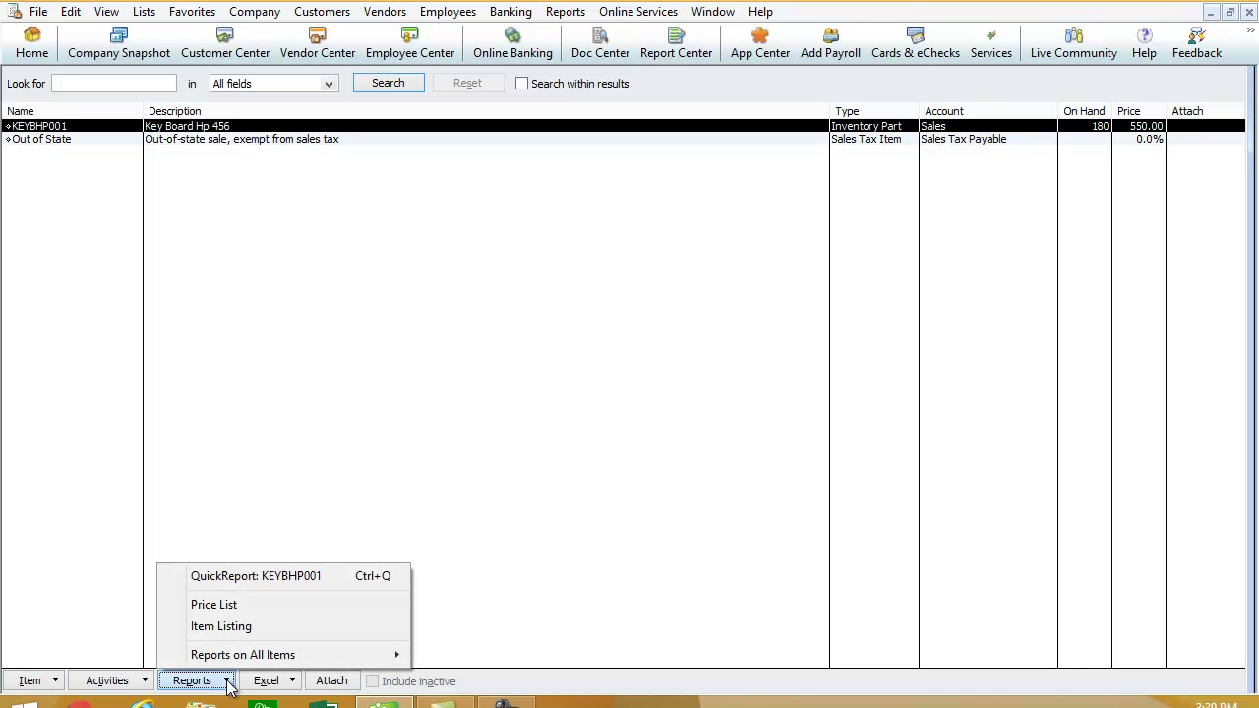
{"action": "left_click", "coordinate": [224, 584]}
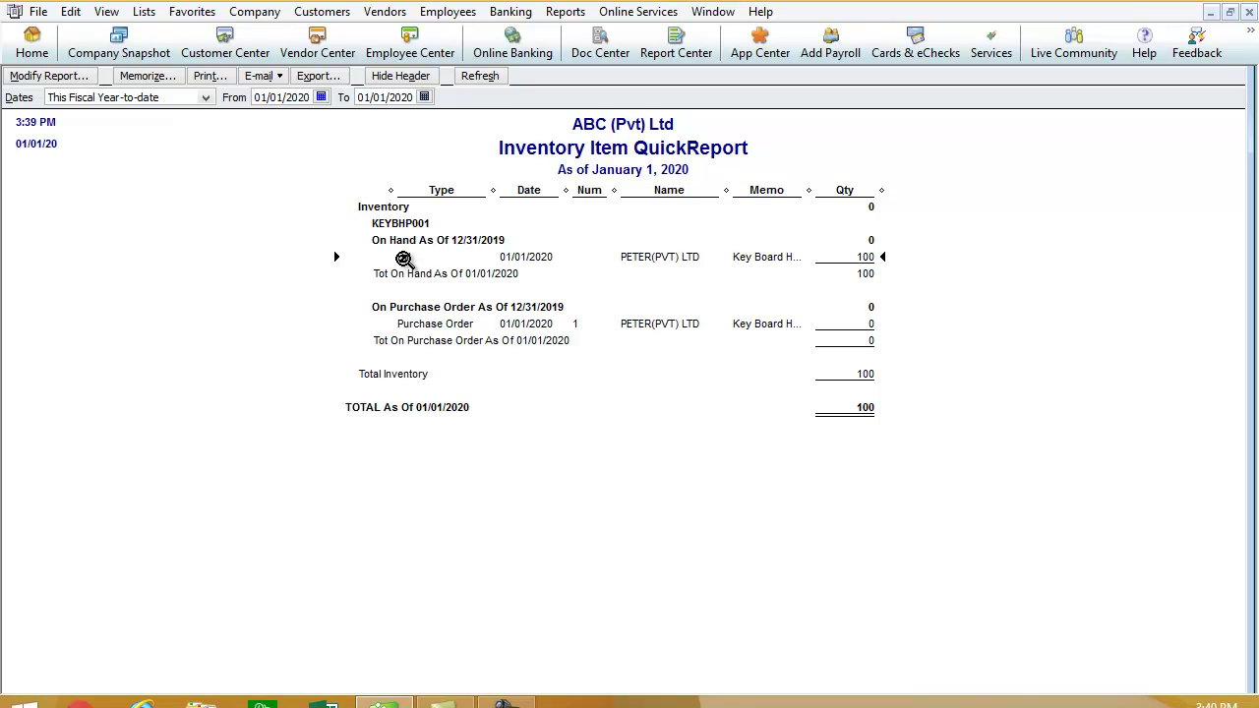
{"action": "double_click", "coordinate": [403, 259]}
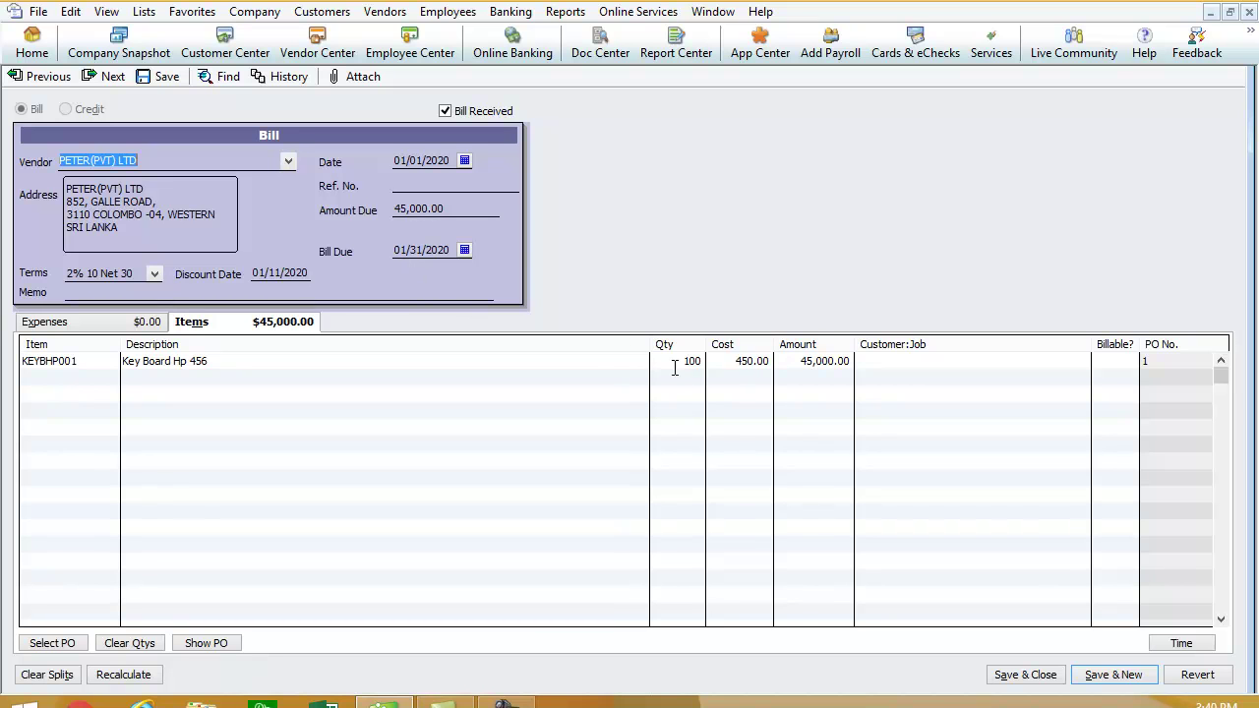
{"action": "left_click", "coordinate": [1249, 11]}
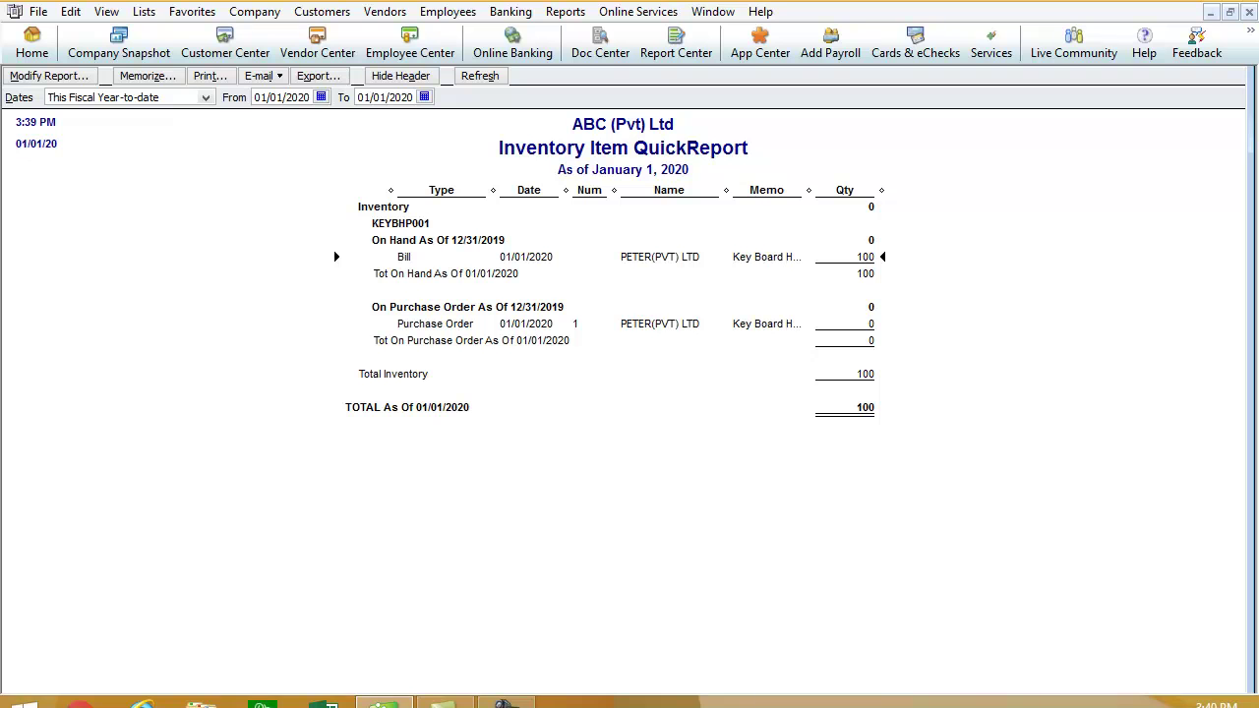
{"action": "left_click", "coordinate": [506, 705]}
{"action": "left_click", "coordinate": [1165, 637]}
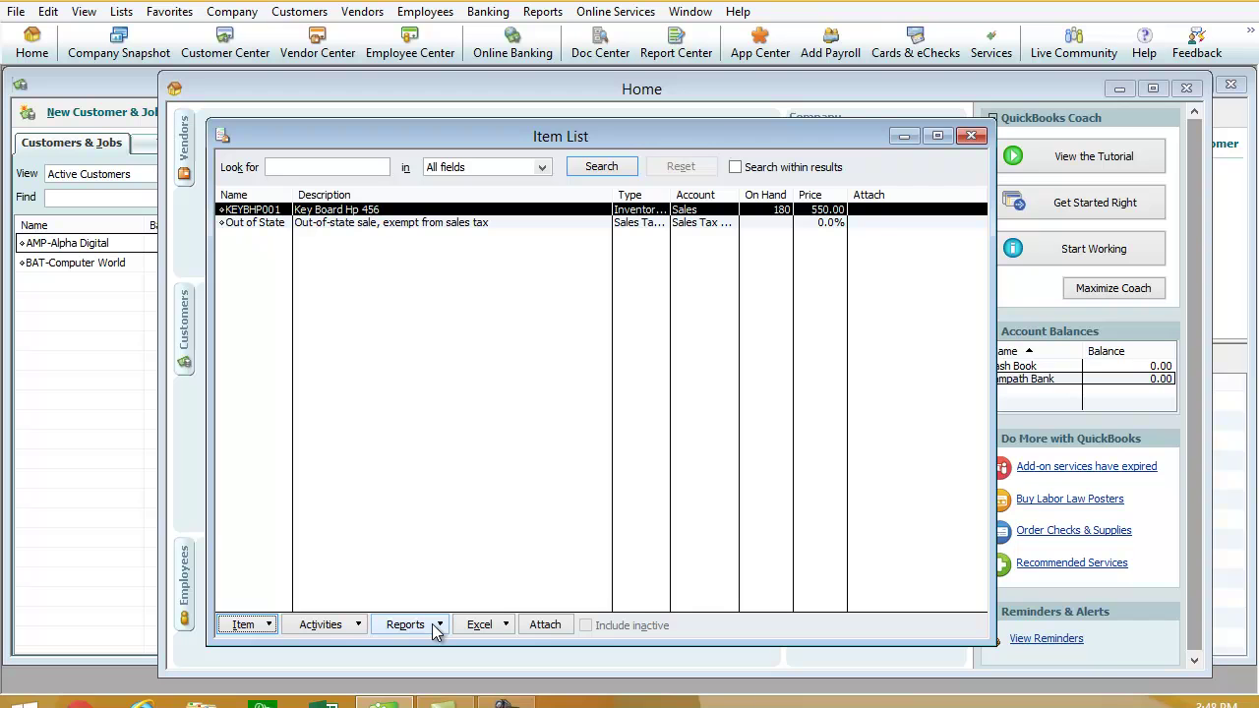
Run the QuickReport for item KEYBHP001, examine its on-hand entries, and close the report and the item list.
{"action": "left_click", "coordinate": [434, 624]}
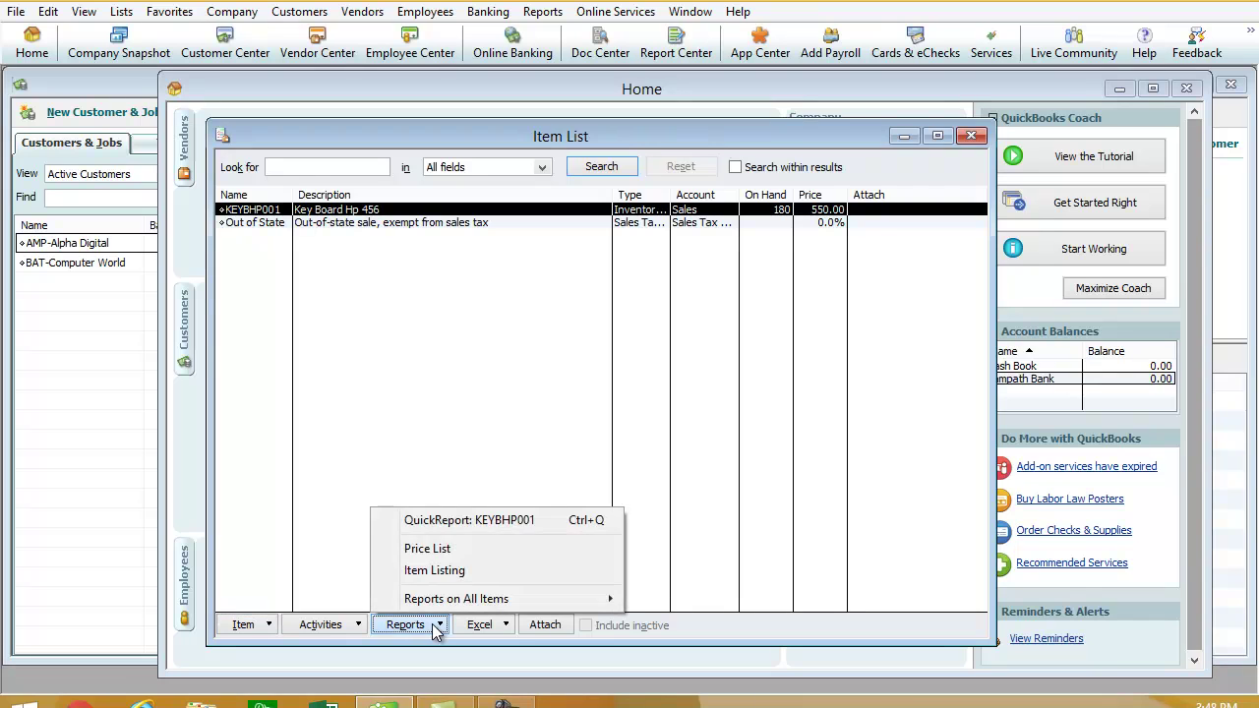
{"action": "left_click", "coordinate": [468, 524]}
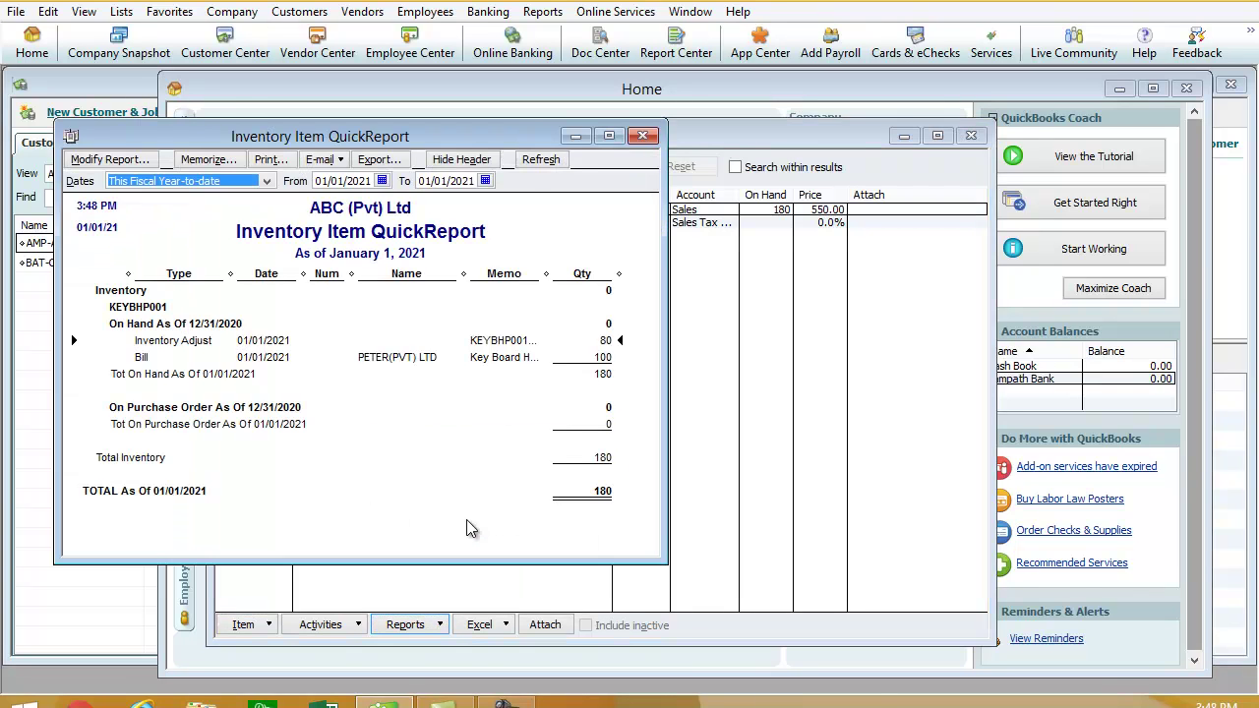
{"action": "left_click_drag", "start_coordinate": [511, 138], "coordinate": [737, 156]}
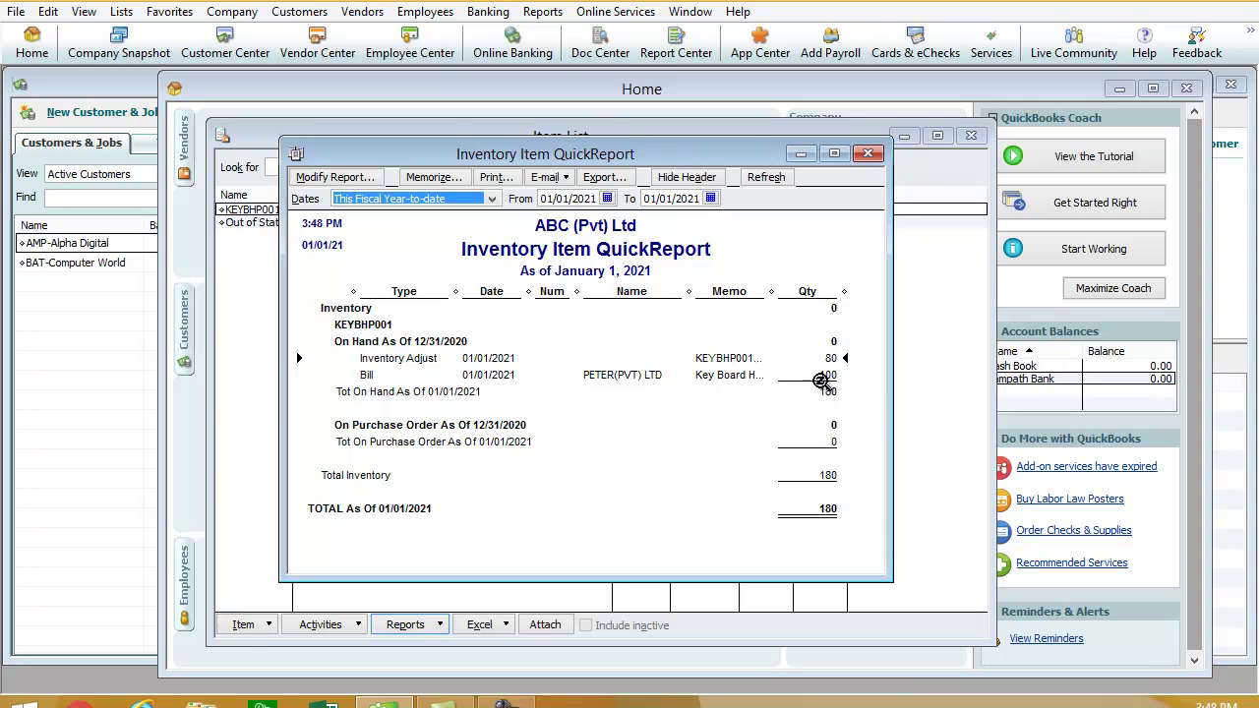
{"action": "left_click", "coordinate": [867, 154]}
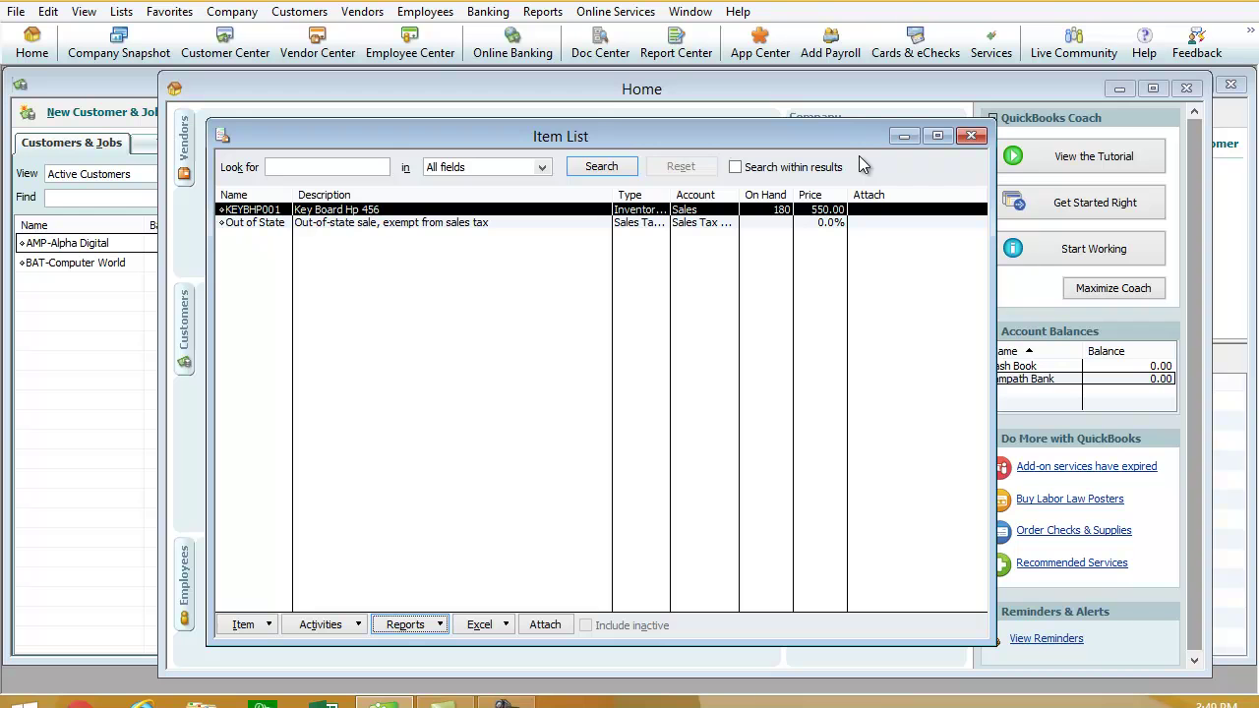
{"action": "left_click", "coordinate": [969, 136]}
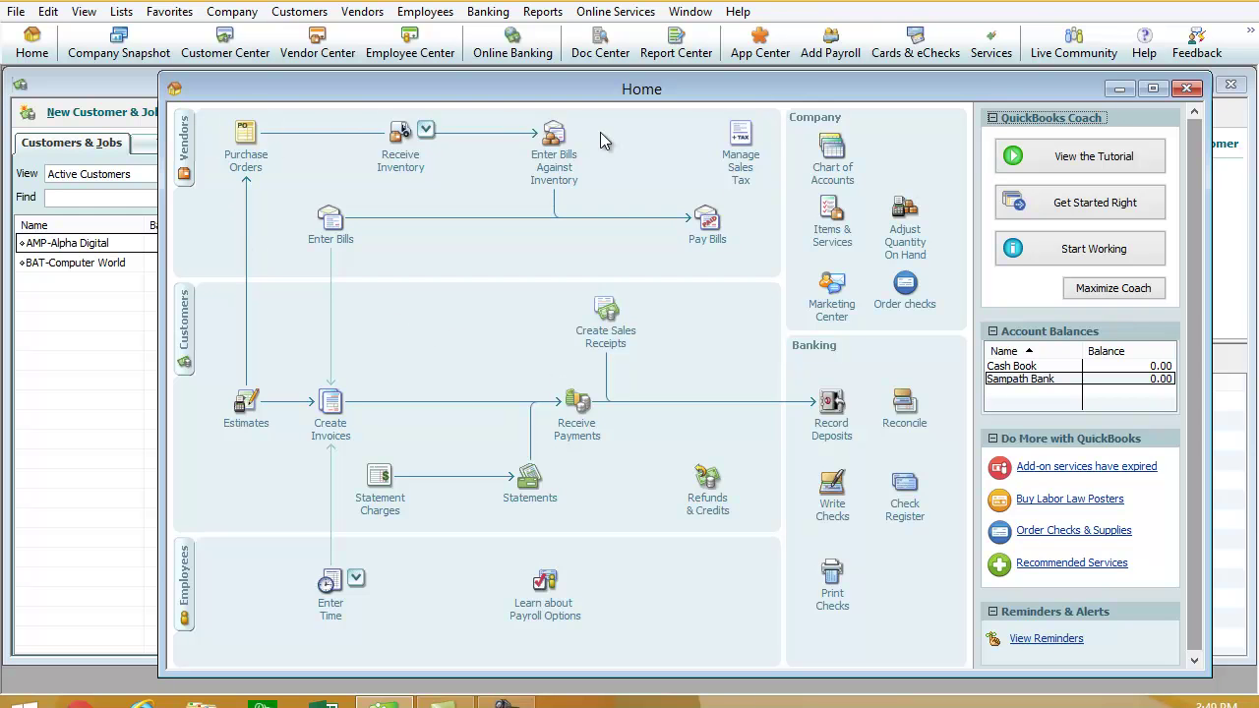
Open the Vendor Center, and reposition and enlarge its window to show the details of vendor PETER(PVT) LTD.
{"action": "left_click", "coordinate": [185, 153]}
{"action": "left_click_drag", "start_coordinate": [649, 80], "coordinate": [856, 103]}
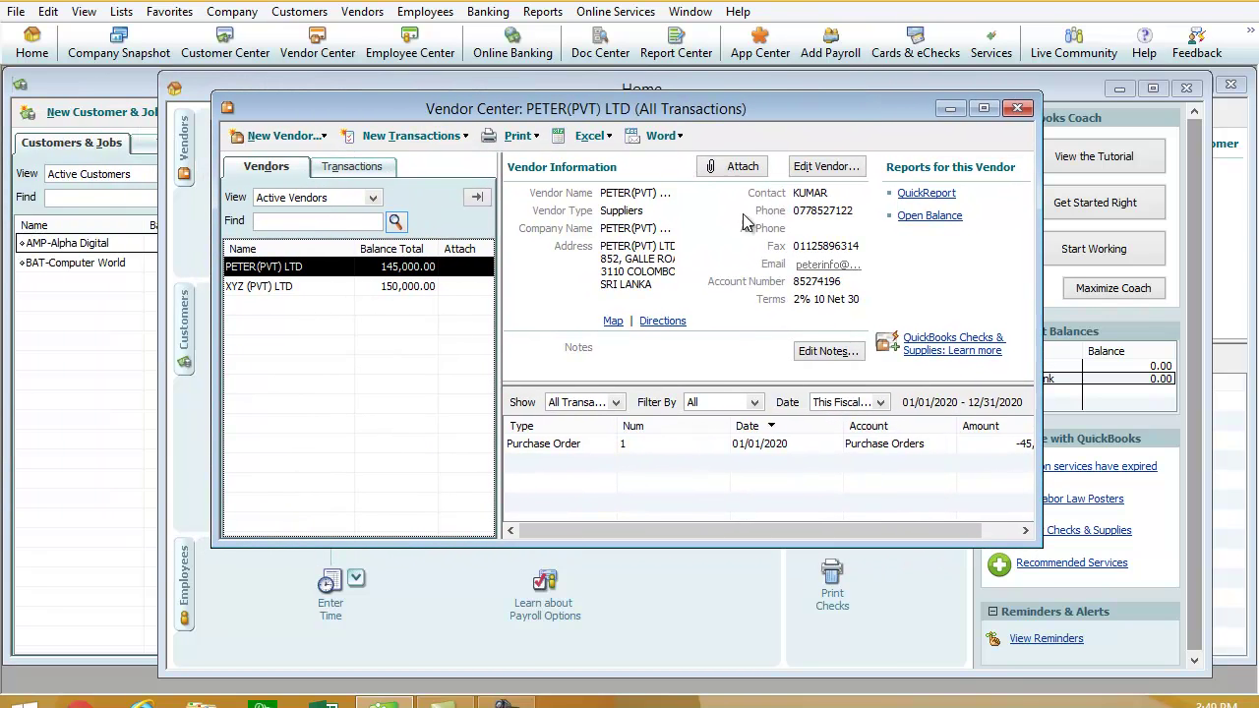
{"action": "left_click_drag", "start_coordinate": [1035, 540], "coordinate": [1184, 638]}
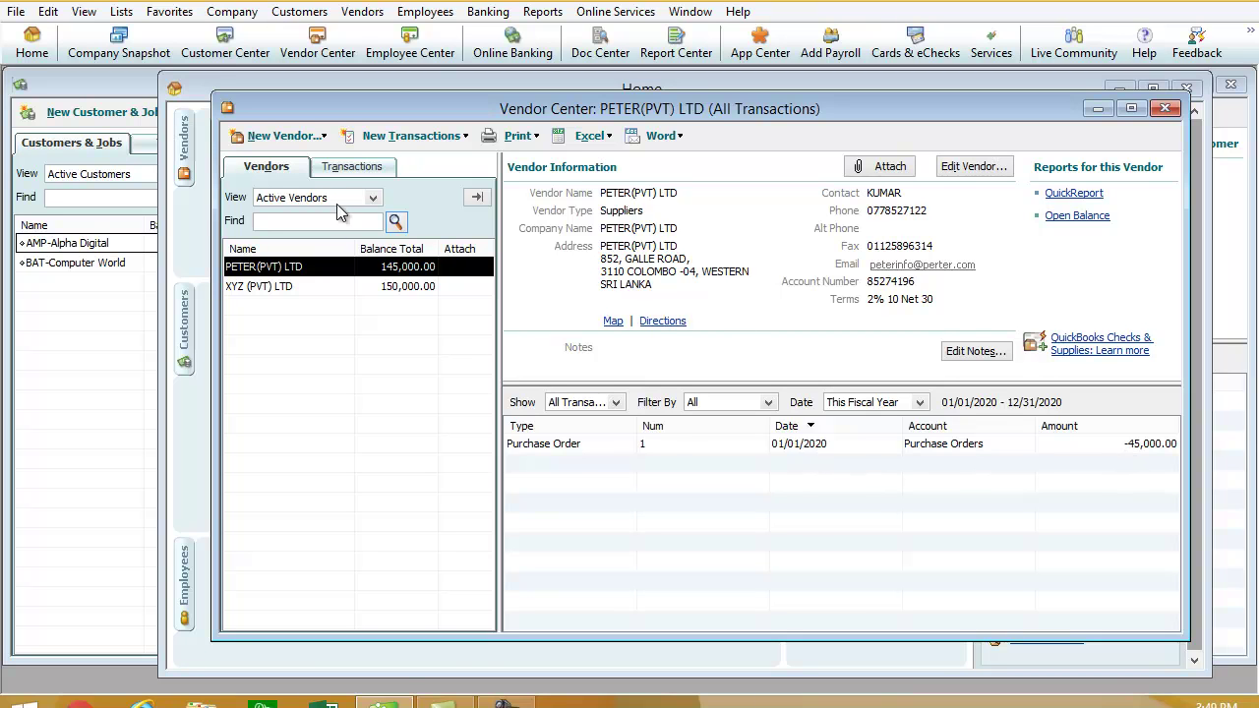
Check the purchase order and item receipt transactions, review PETER(PVT) LTD's bills, and close the Vendor Center.
{"action": "left_click", "coordinate": [348, 170]}
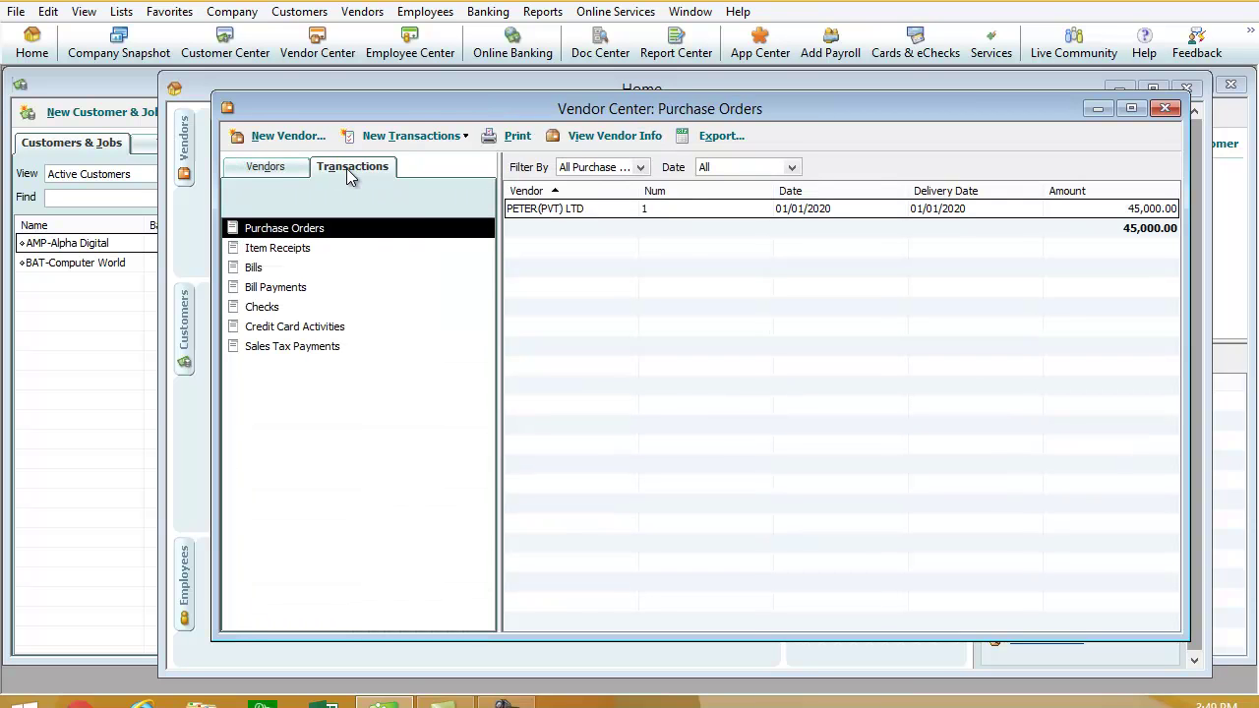
{"action": "left_click", "coordinate": [267, 249]}
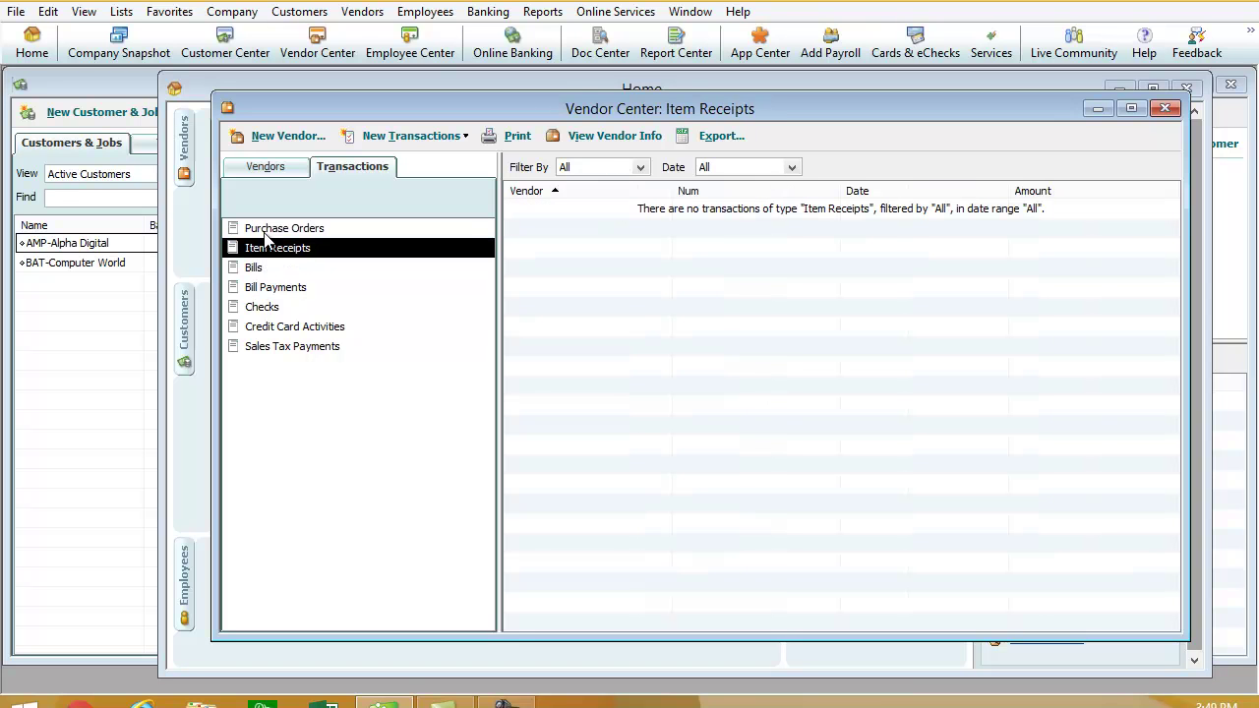
{"action": "left_click", "coordinate": [271, 230]}
{"action": "left_click", "coordinate": [267, 170]}
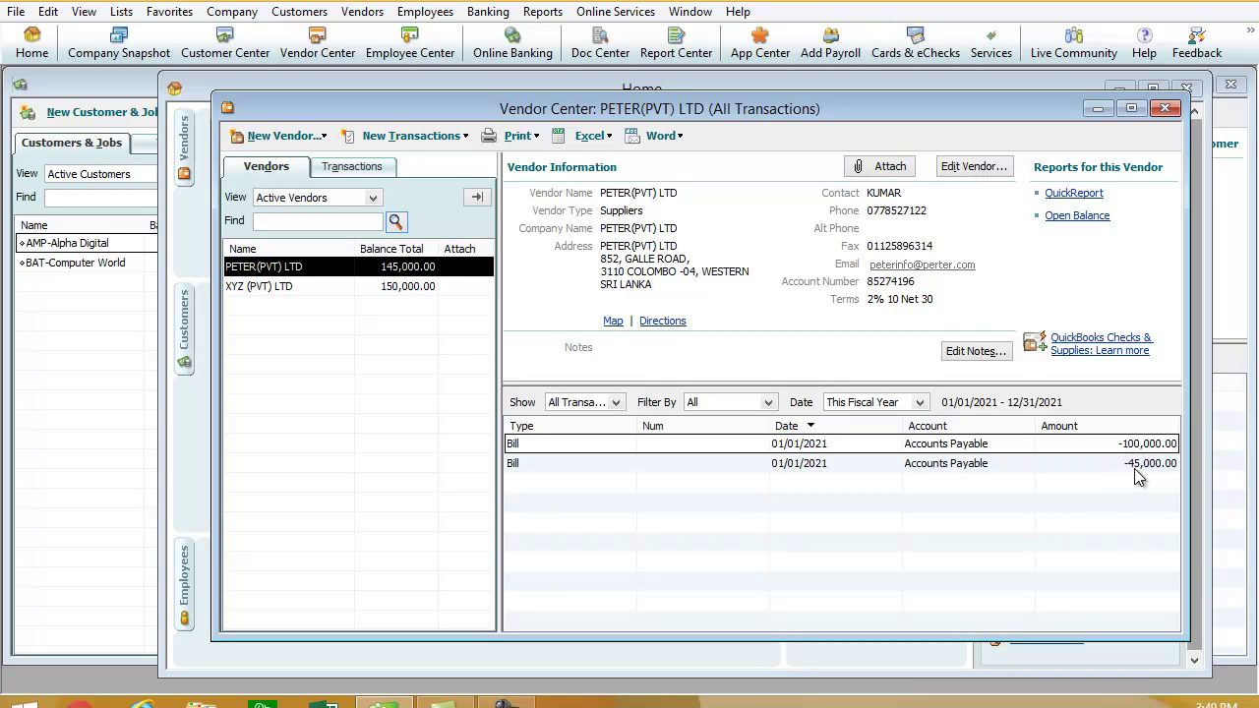
{"action": "left_click", "coordinate": [1166, 109]}
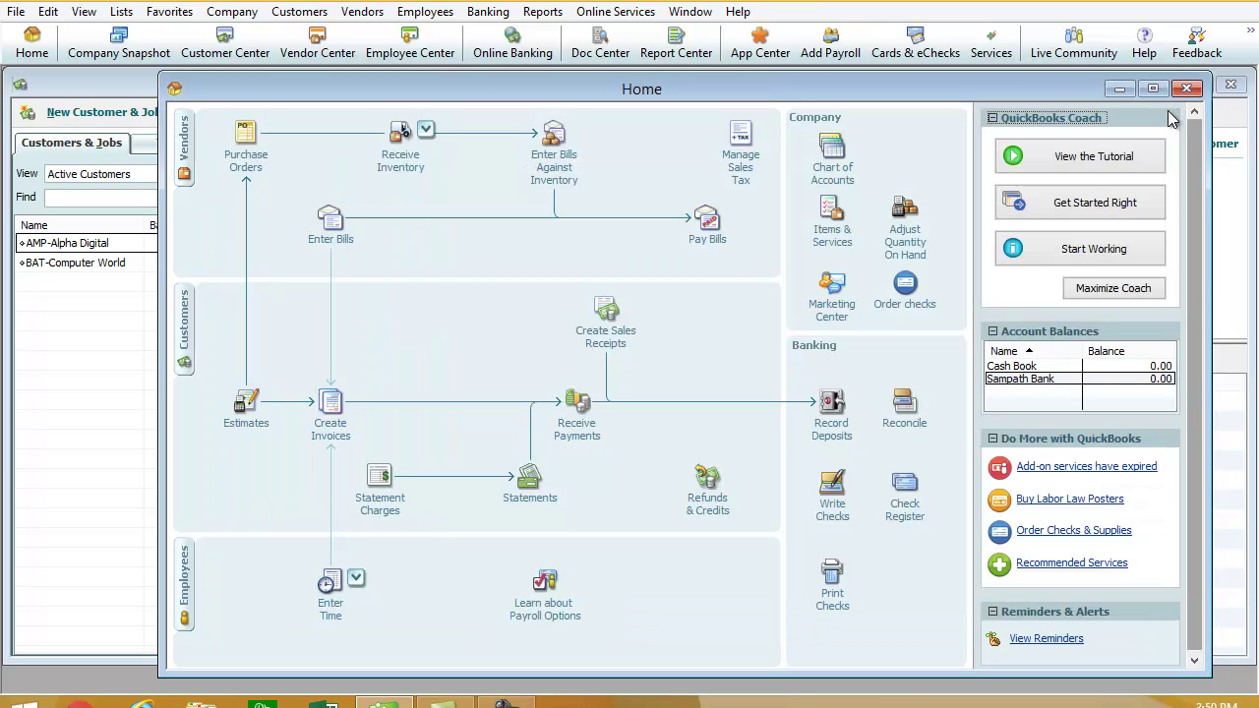